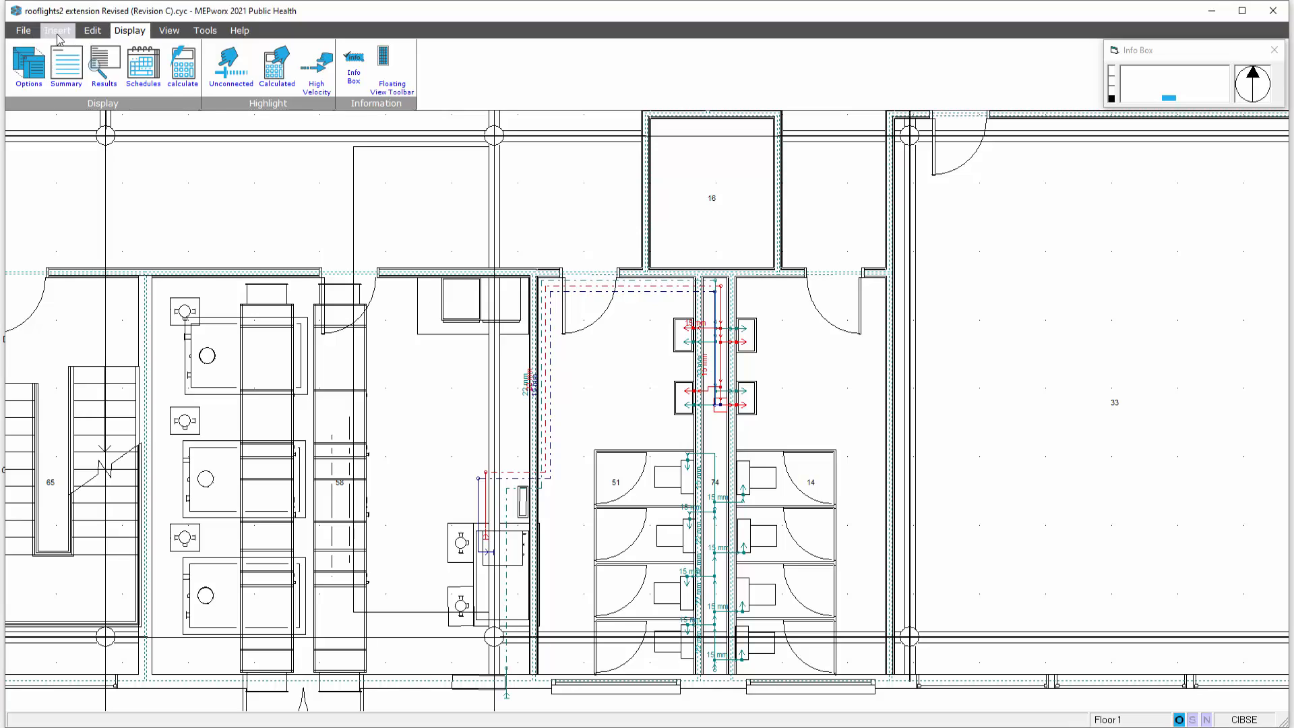
# Make gas the active system for entry and view the continuous draw-off settings.
pyautogui.click(57, 31)
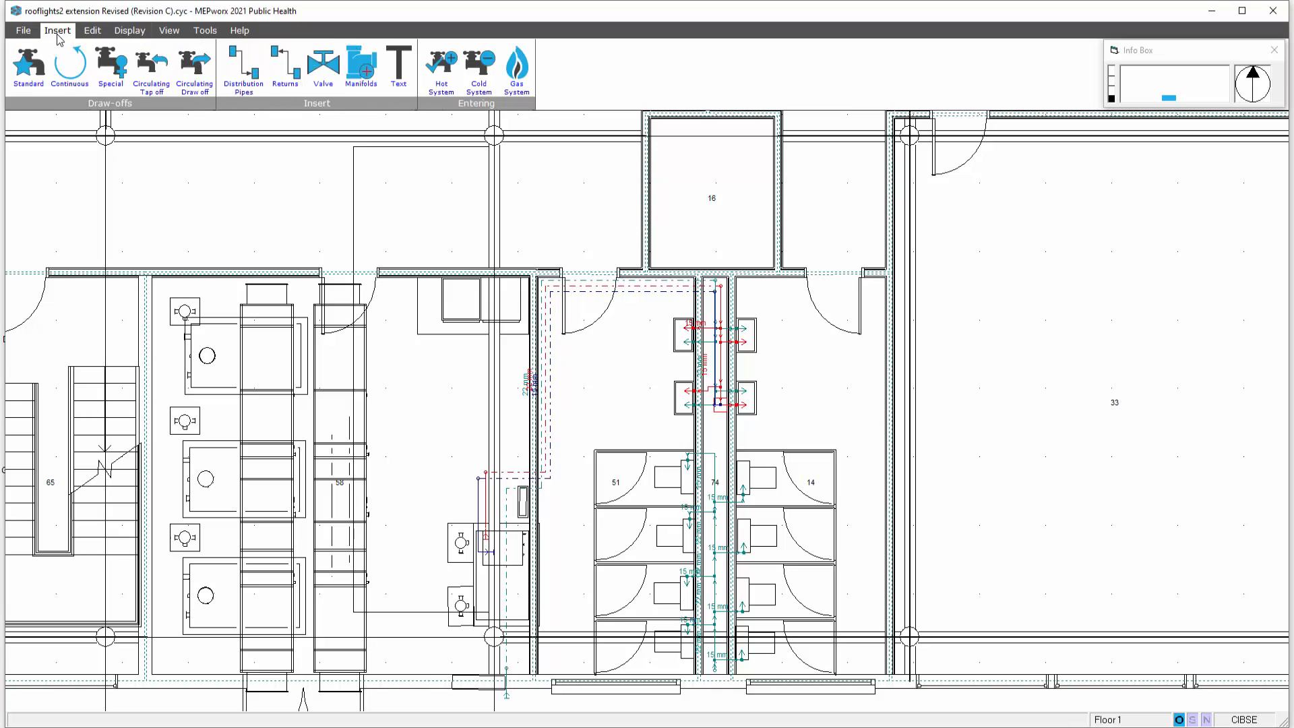
pyautogui.click(518, 71)
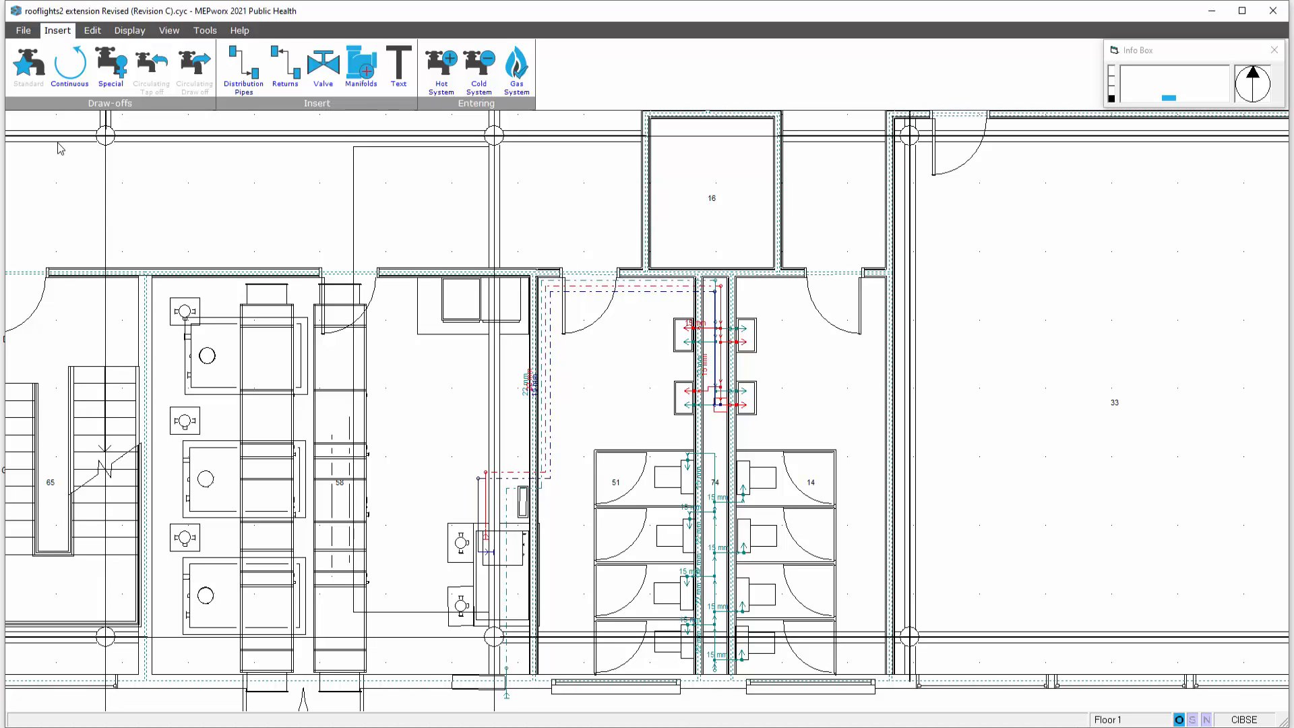
pyautogui.click(70, 64)
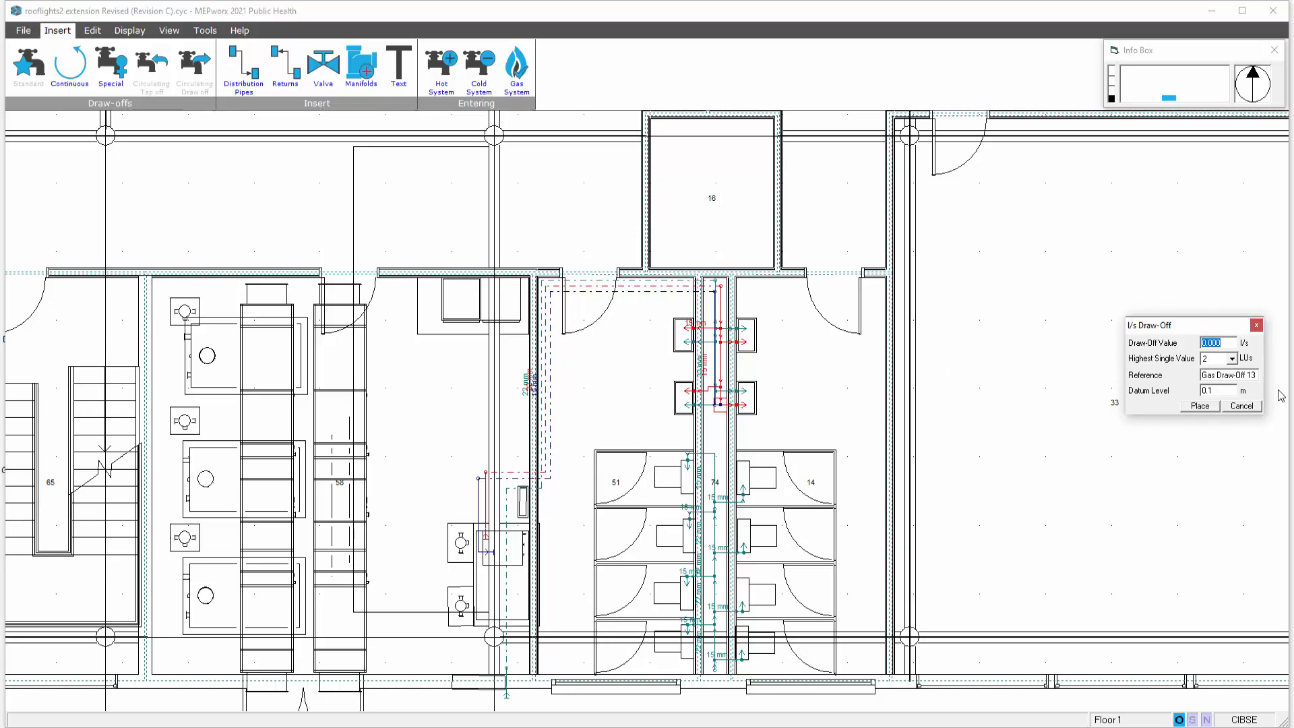
pyautogui.click(1257, 326)
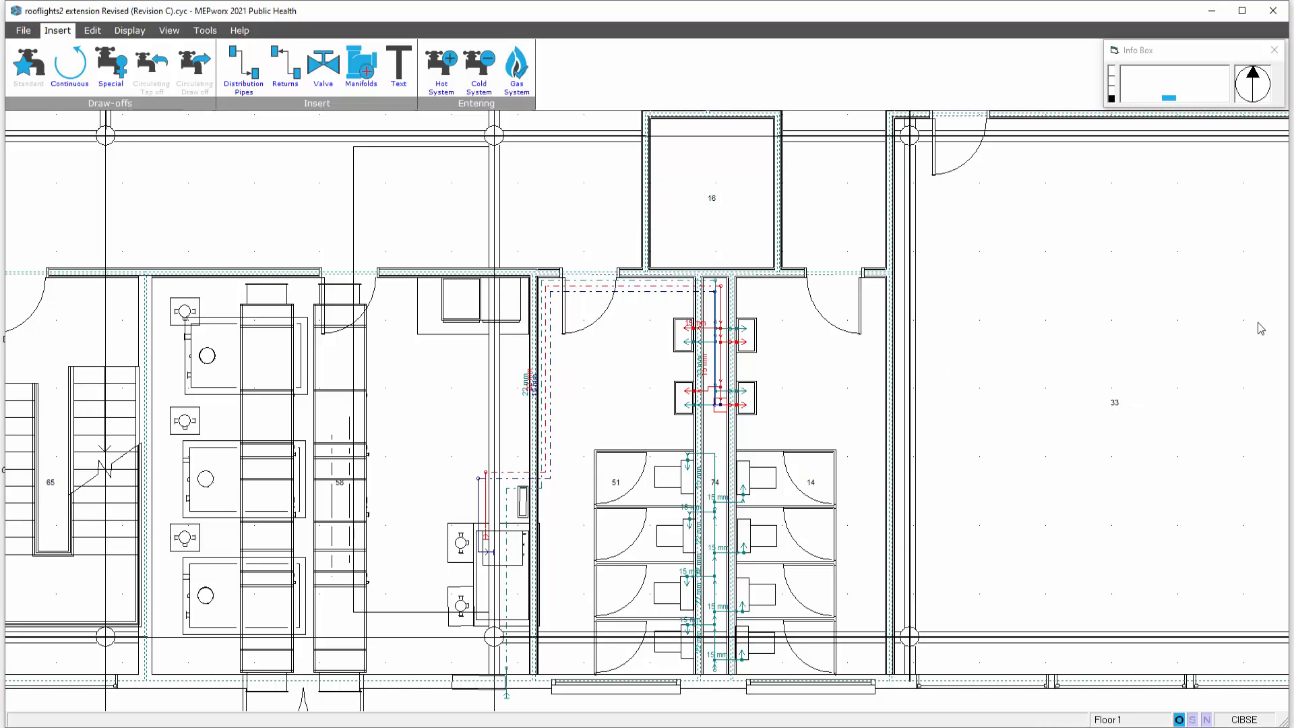
# Place a 50 kW special gas draw-off with reference B1 at the uppermost boiler in room 58.
pyautogui.click(111, 64)
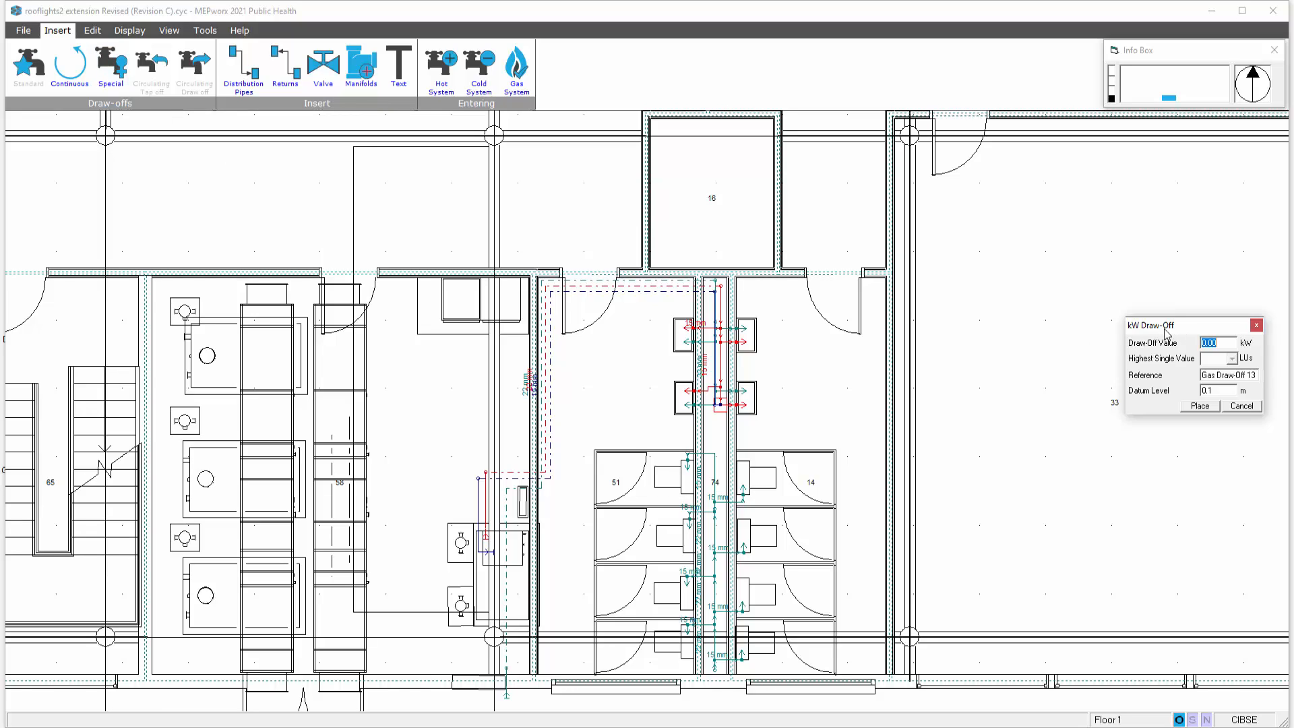
pyautogui.moveTo(1166, 326); pyautogui.dragTo(996, 317)
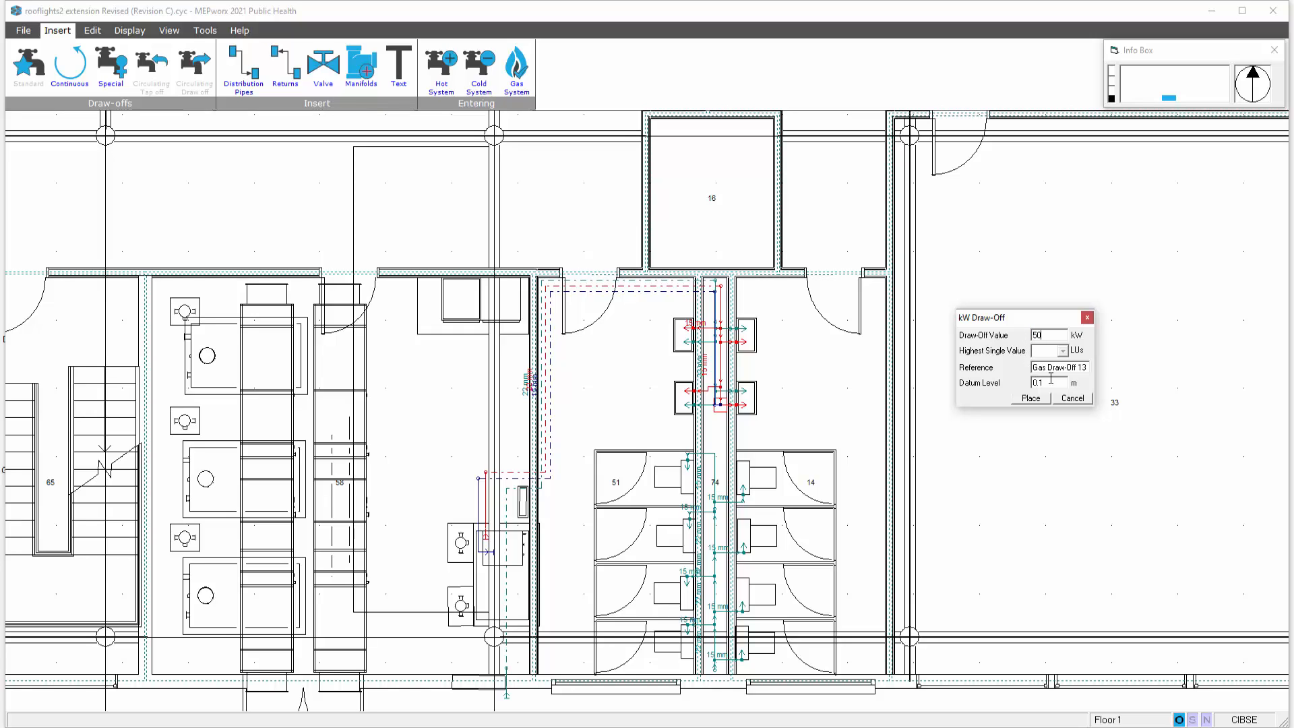
pyautogui.click(1088, 367)
pyautogui.write('B1')
pyautogui.click(1038, 399)
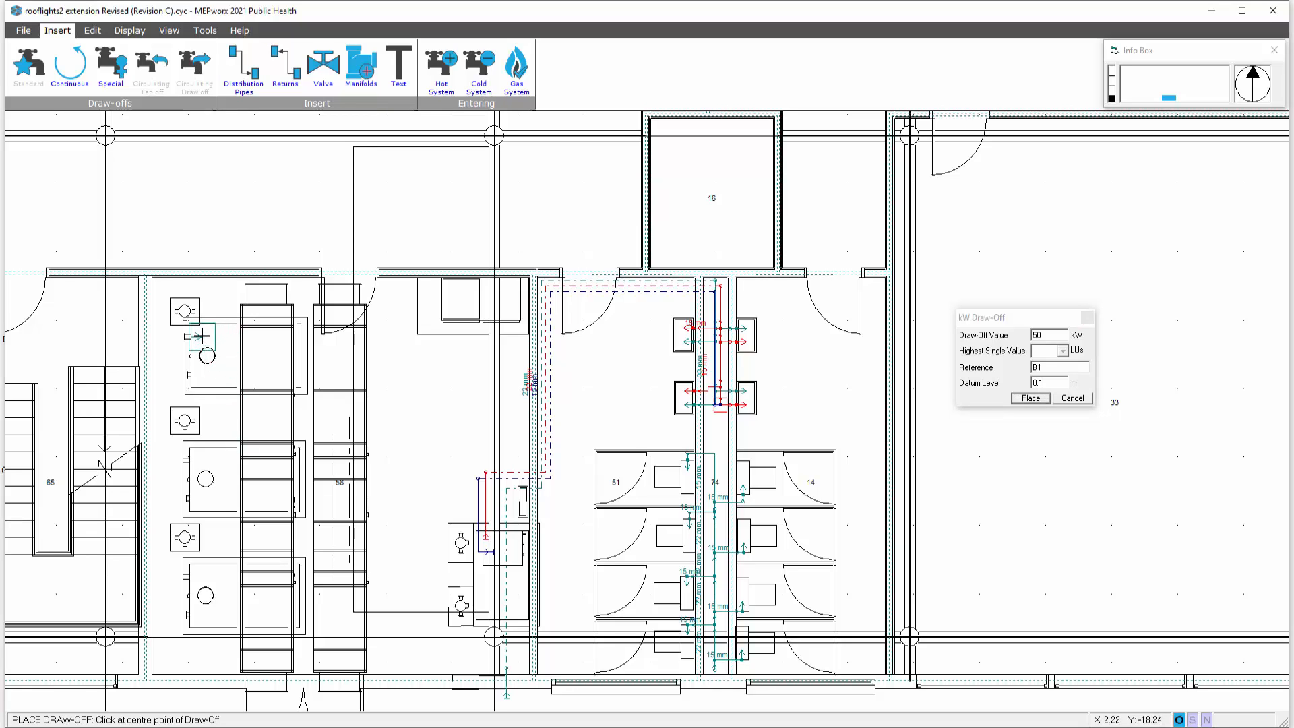
pyautogui.click(202, 335)
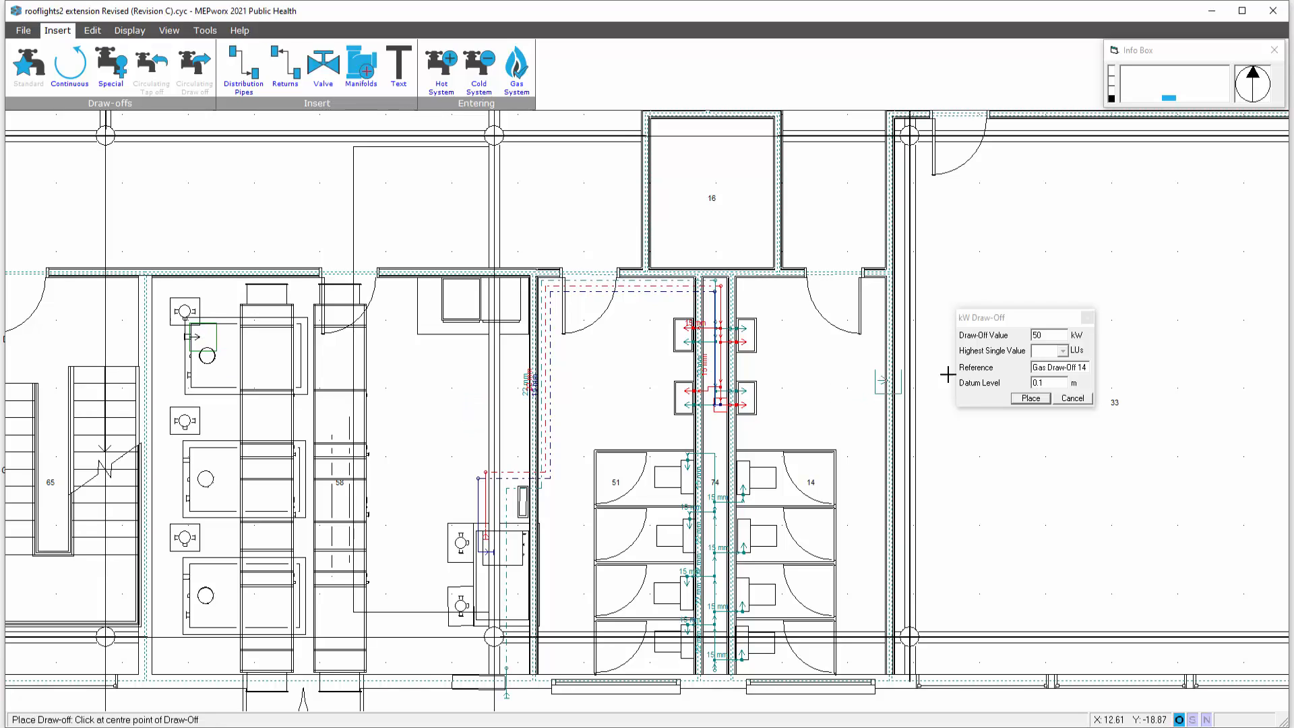
# Place a second 50 kW gas draw-off with reference B2 at the middle boiler in room 58.
pyautogui.click(1082, 370)
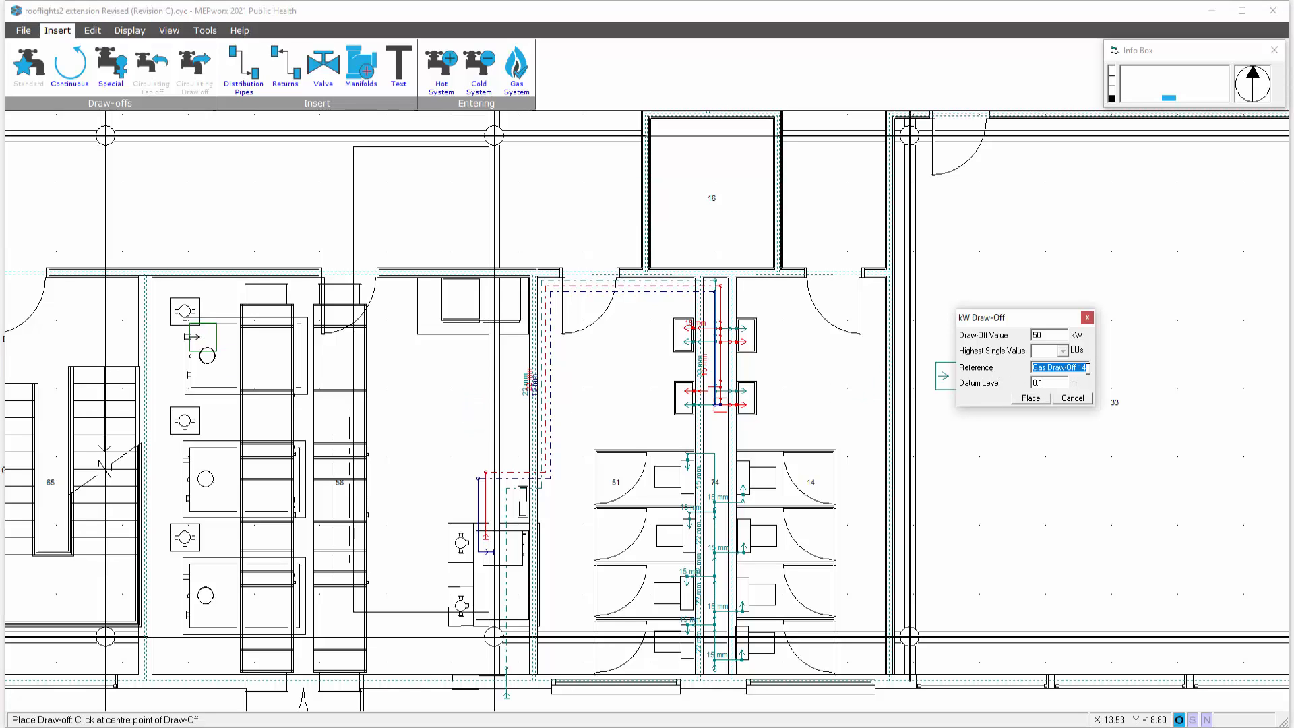
pyautogui.write('B2')
pyautogui.click(1030, 398)
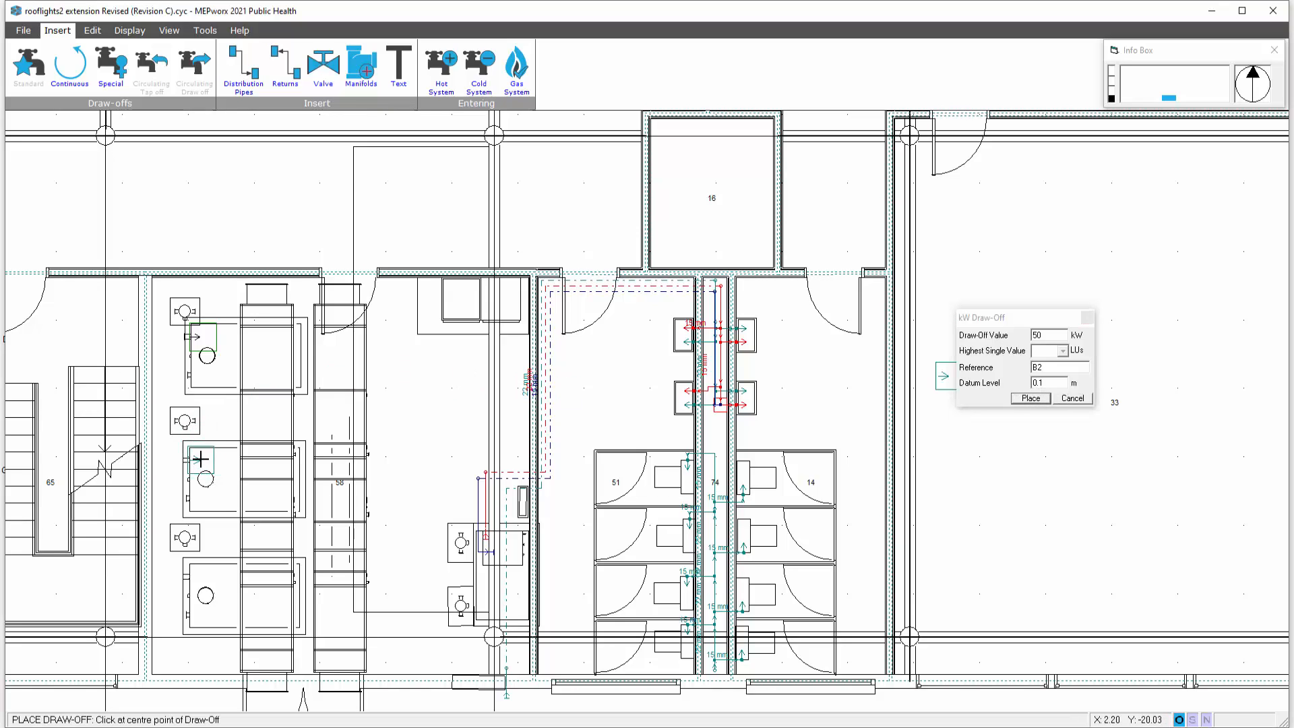
pyautogui.click(201, 460)
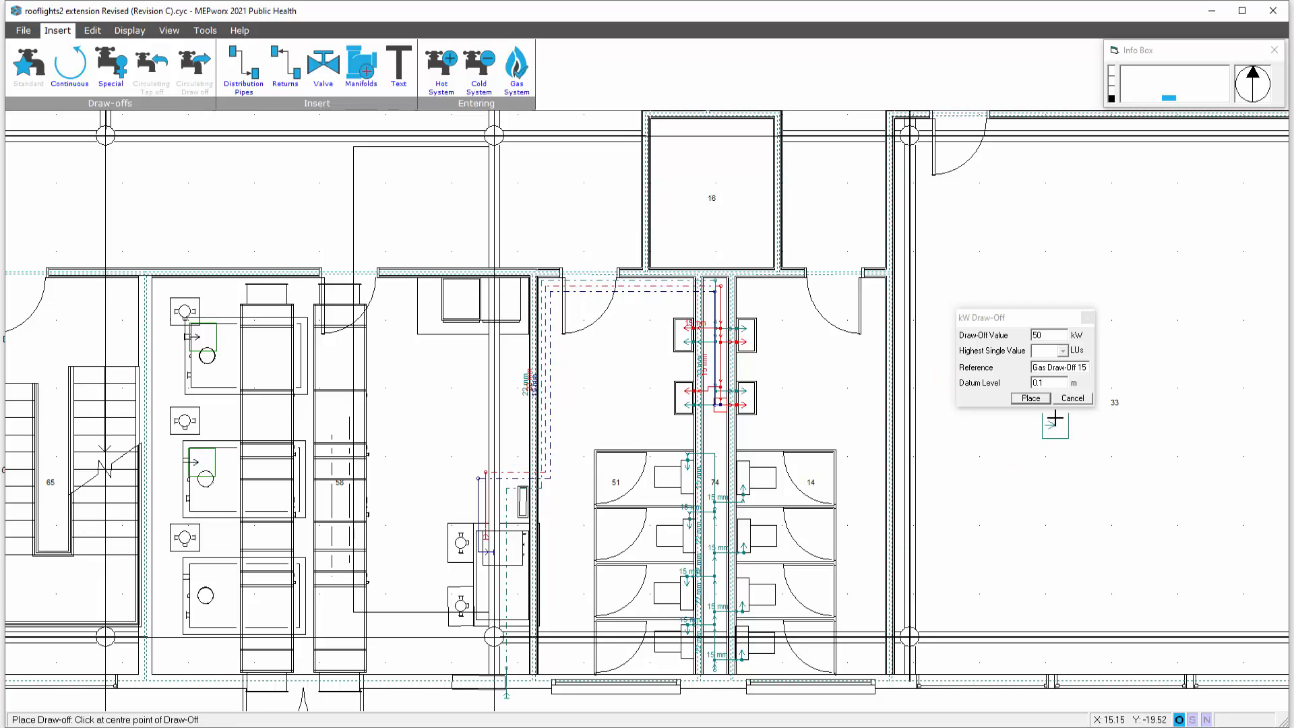
# Place a third 50 kW gas draw-off with reference B3 at the lowest boiler in room 58 and finish placing draw-offs.
pyautogui.click(1087, 368)
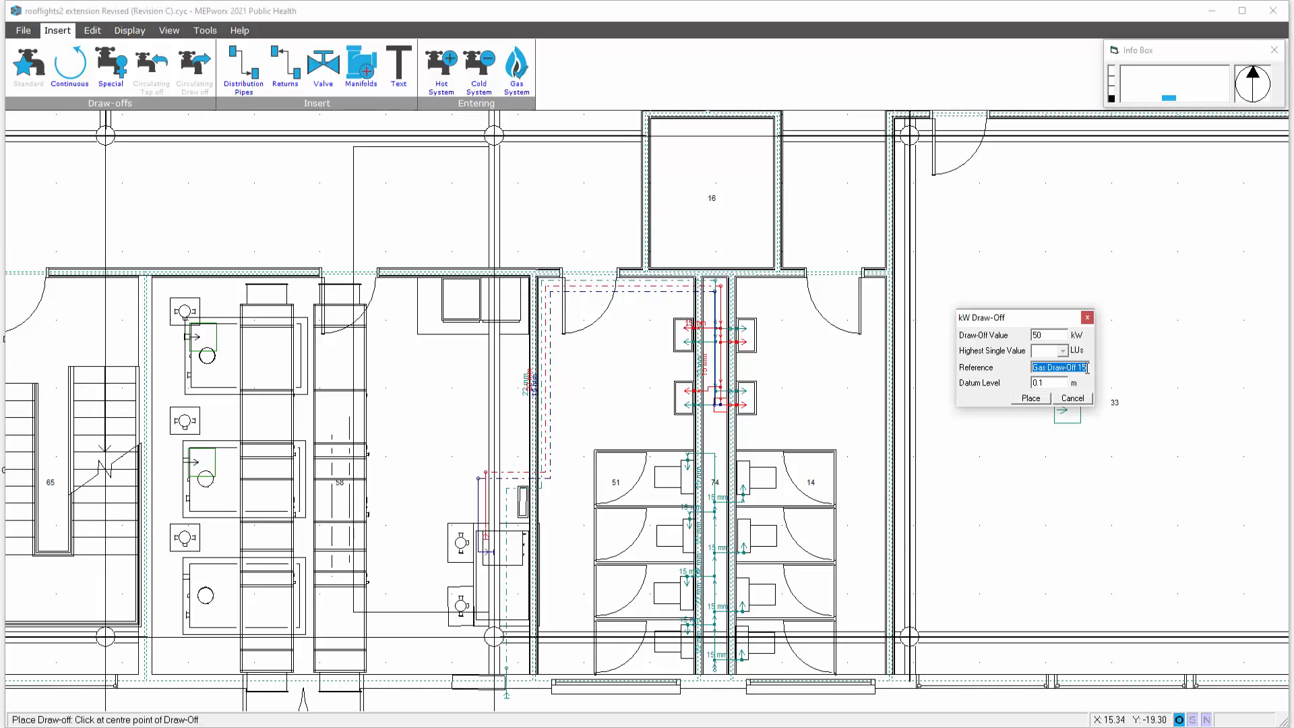
pyautogui.write('B3')
pyautogui.click(1030, 398)
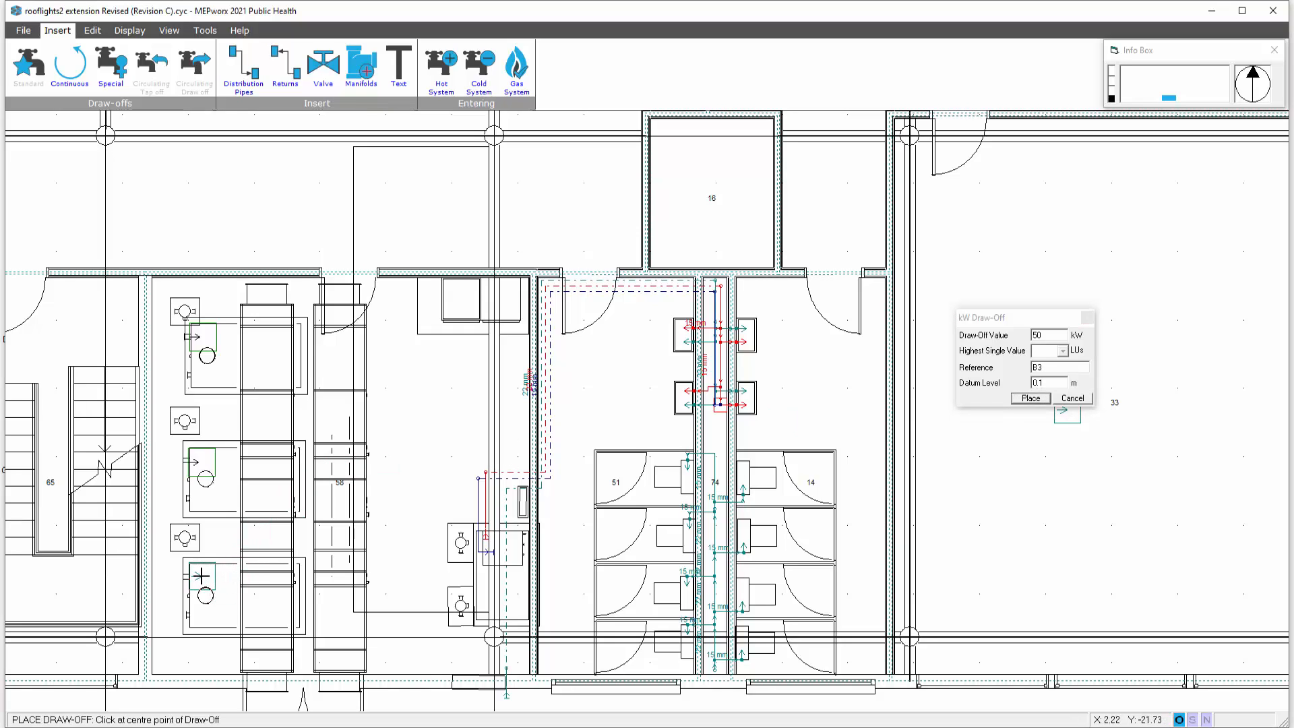
pyautogui.click(202, 576)
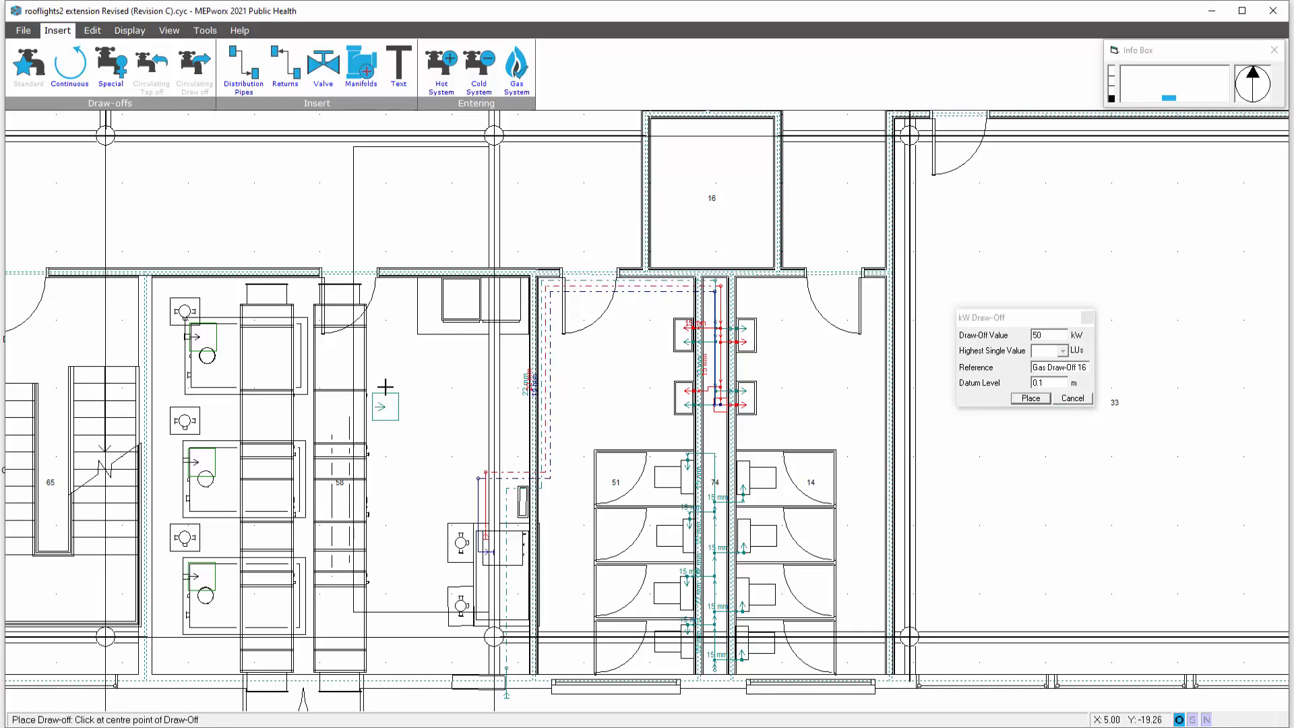
pyautogui.rightClick(428, 398)
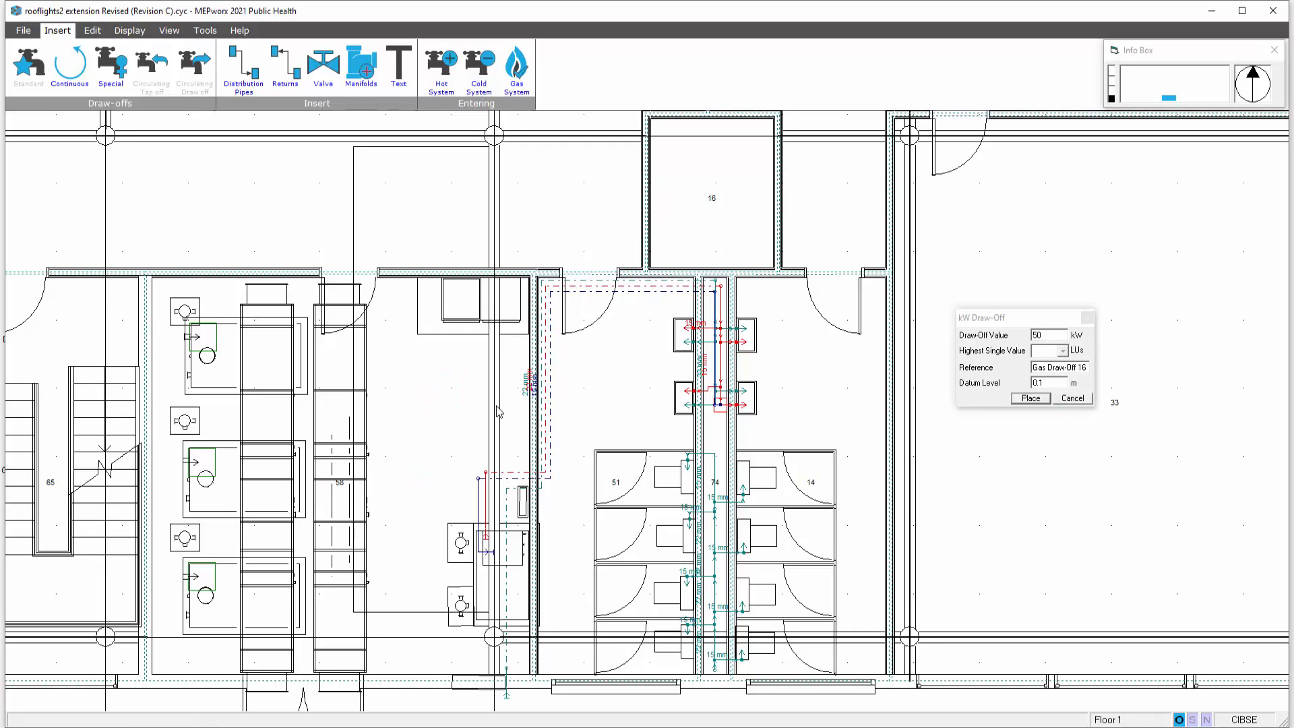
pyautogui.click(1087, 318)
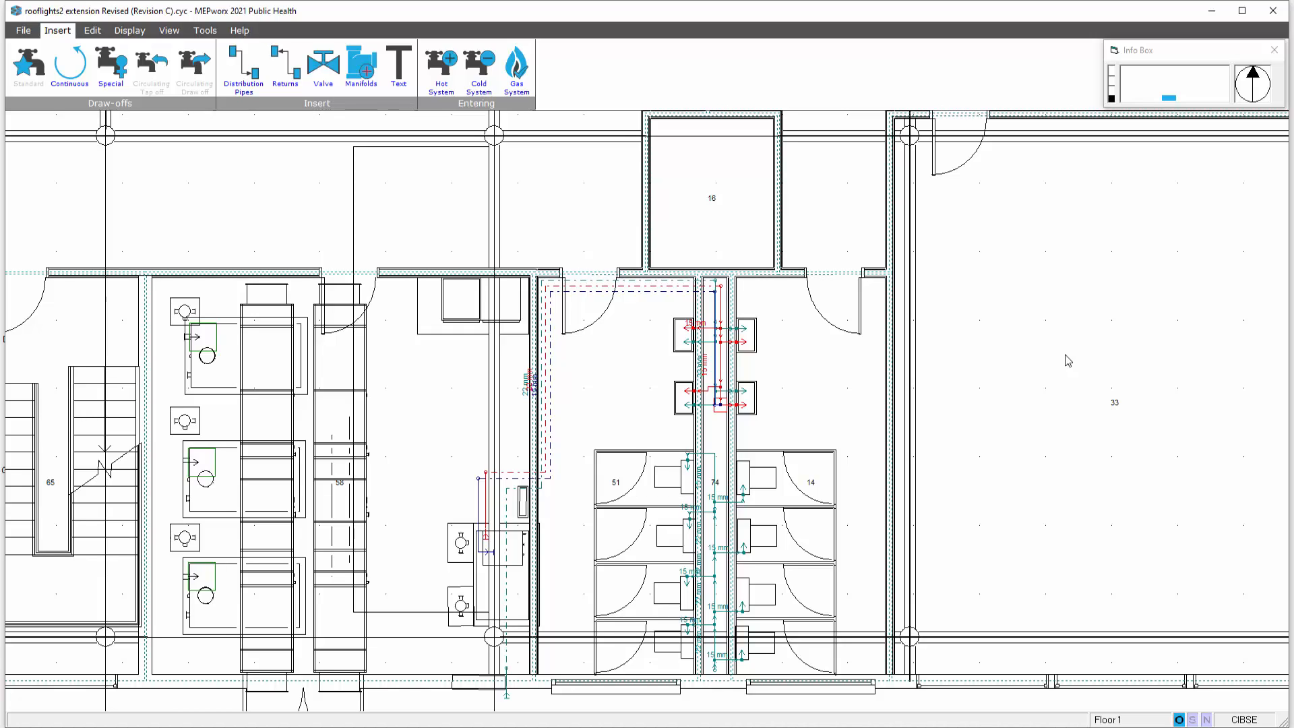
# Draw a gas distribution pipe from draw-off B1, rising to ceiling height 3.85 m and running along room 58's wall beside the stairs and its exterior wall.
pyautogui.click(244, 71)
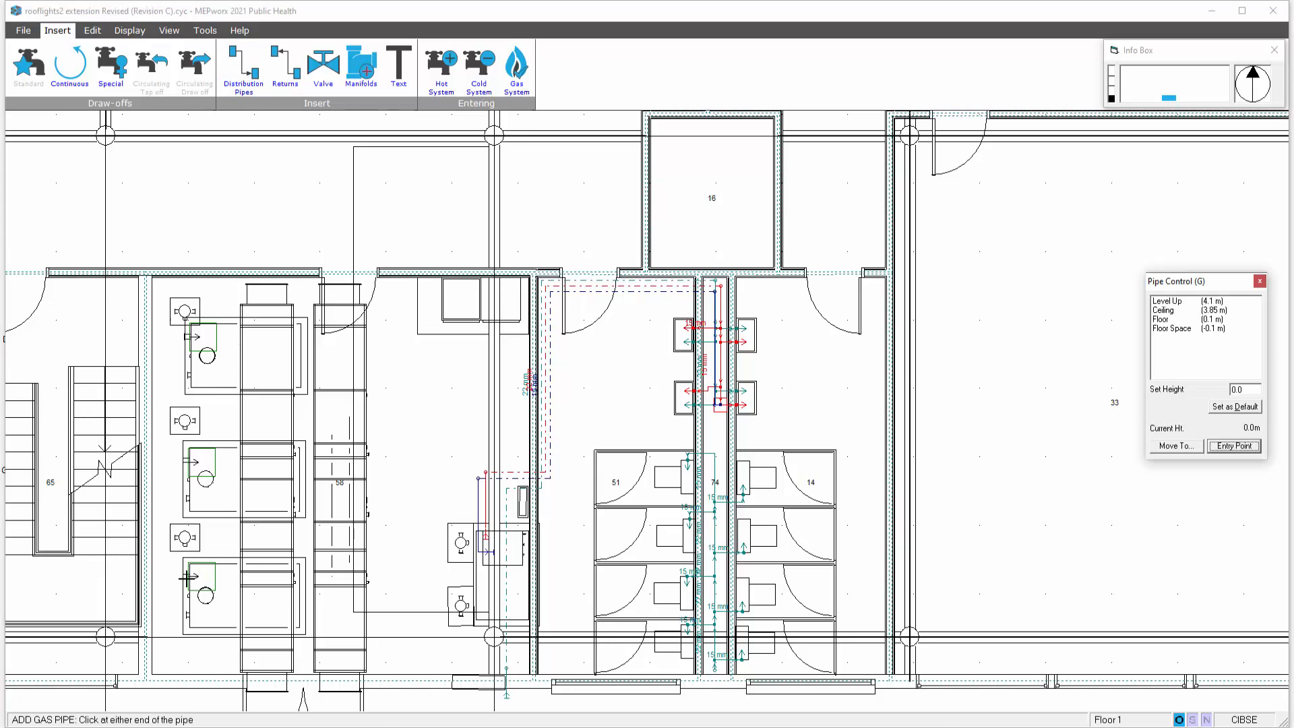
pyautogui.click(192, 336)
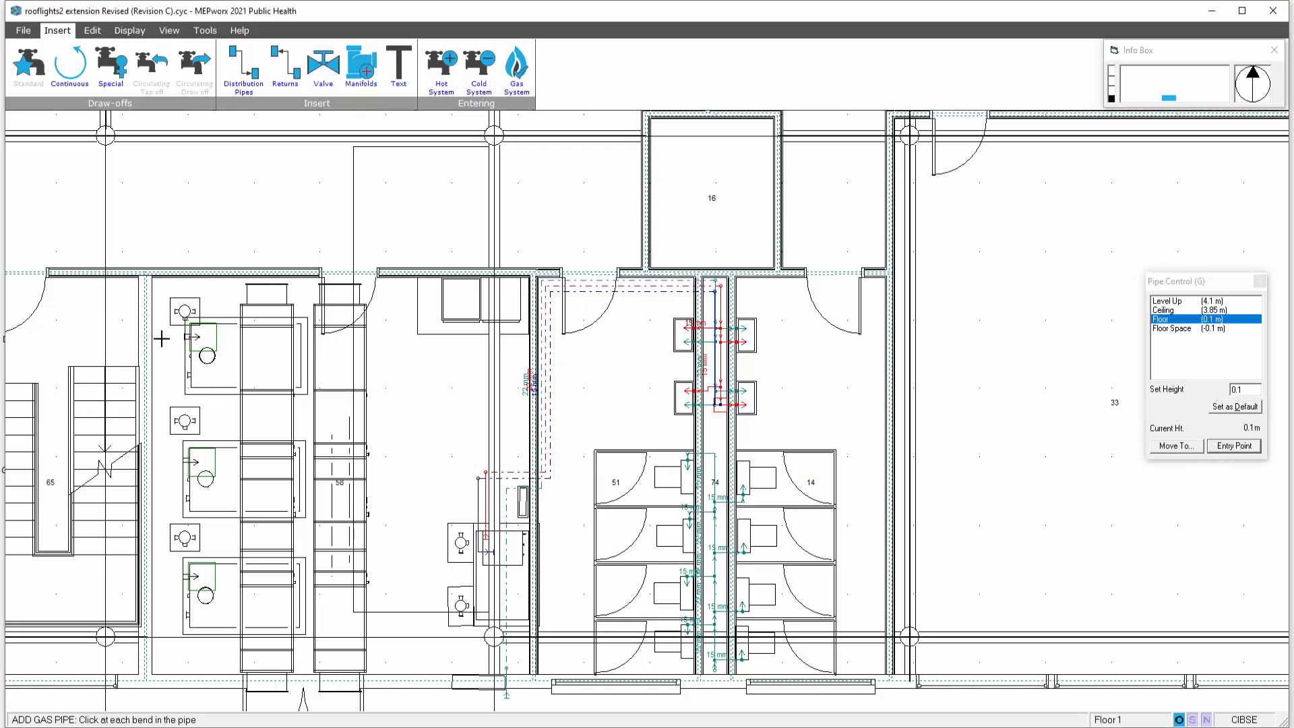
pyautogui.click(1170, 311)
pyautogui.click(1175, 446)
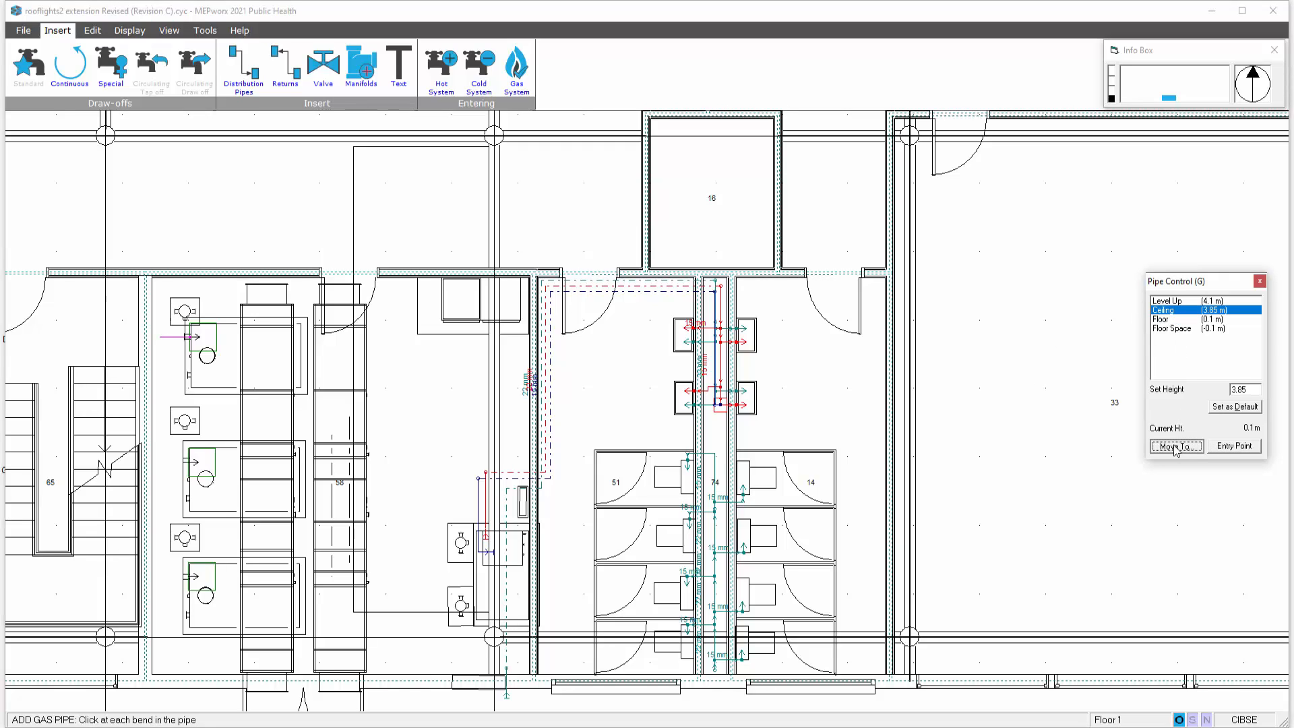
pyautogui.click(160, 666)
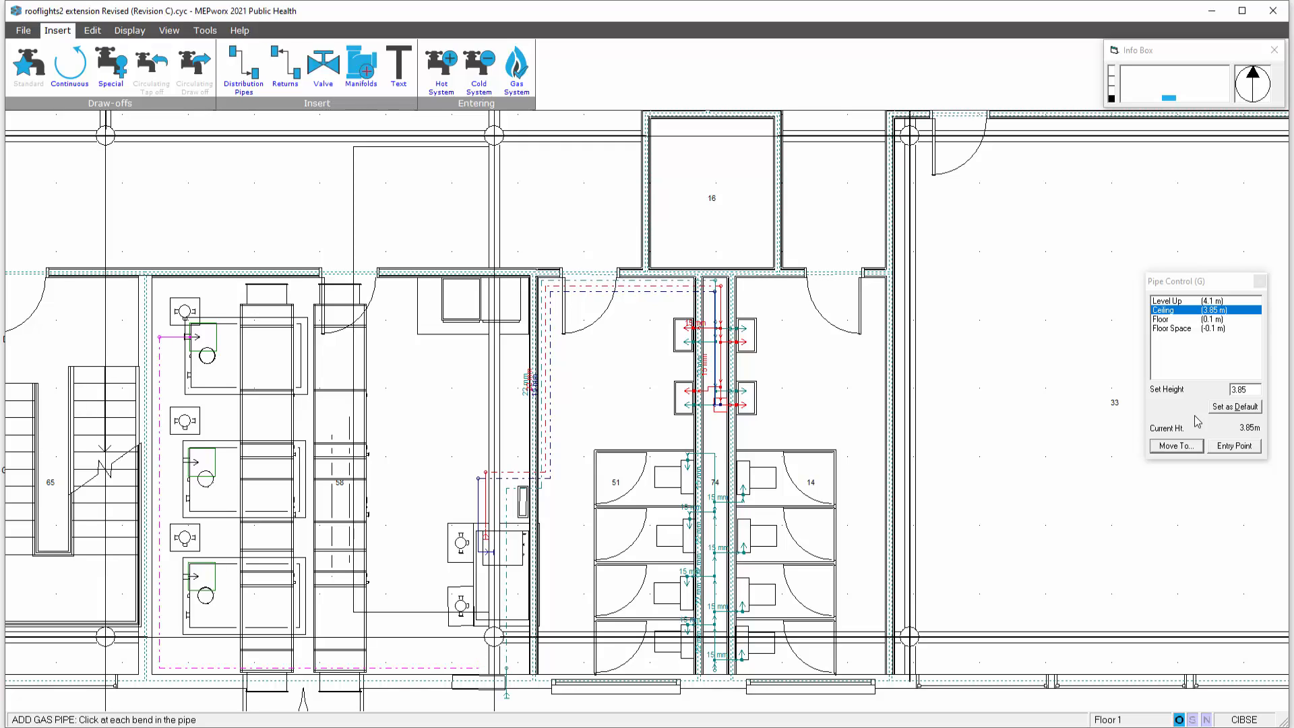
# Drop the gas pipe to floor height 0.1 m, take it through the exterior wall and end it with an entry point.
pyautogui.click(1184, 320)
pyautogui.click(1165, 446)
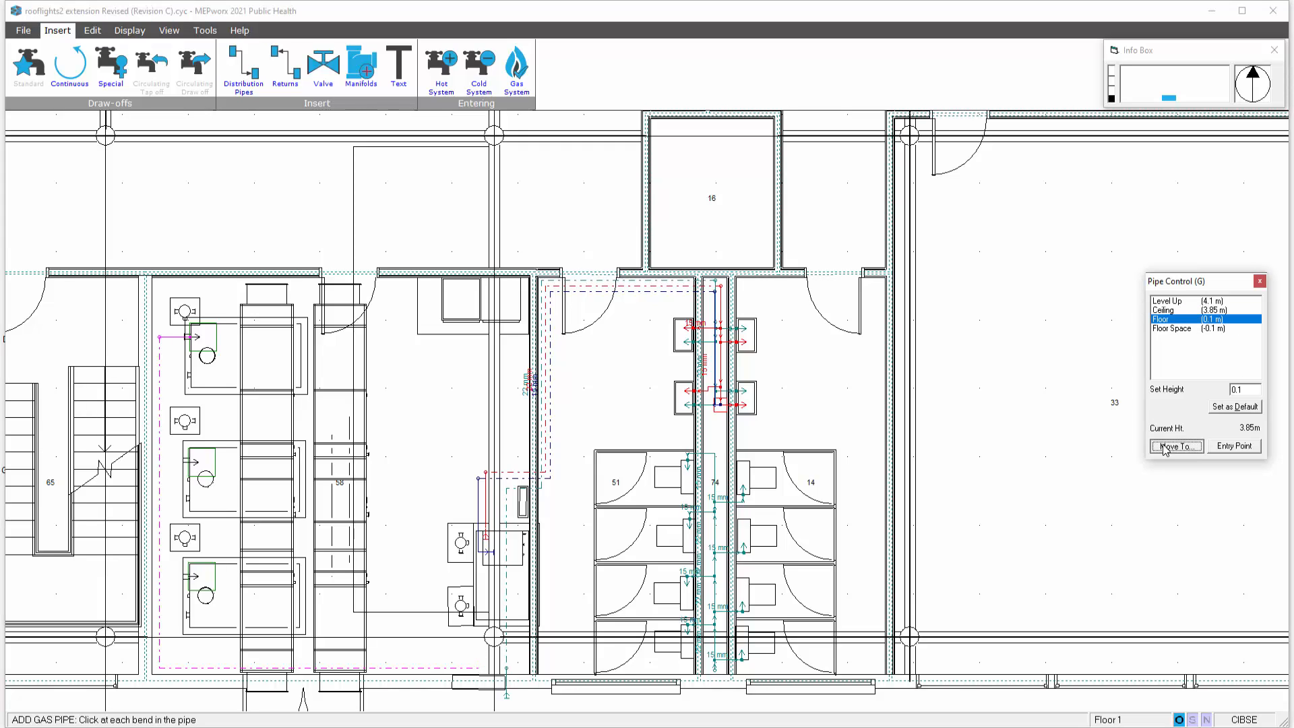
pyautogui.click(481, 691)
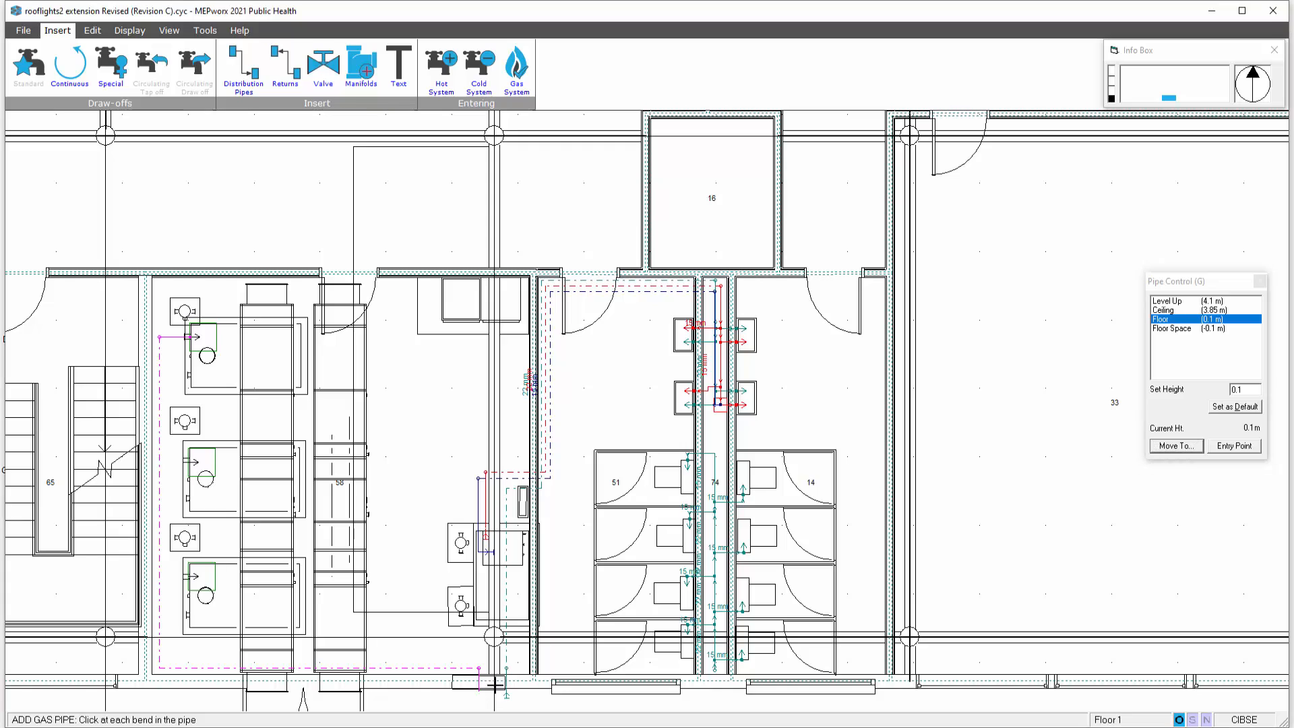
pyautogui.click(1241, 447)
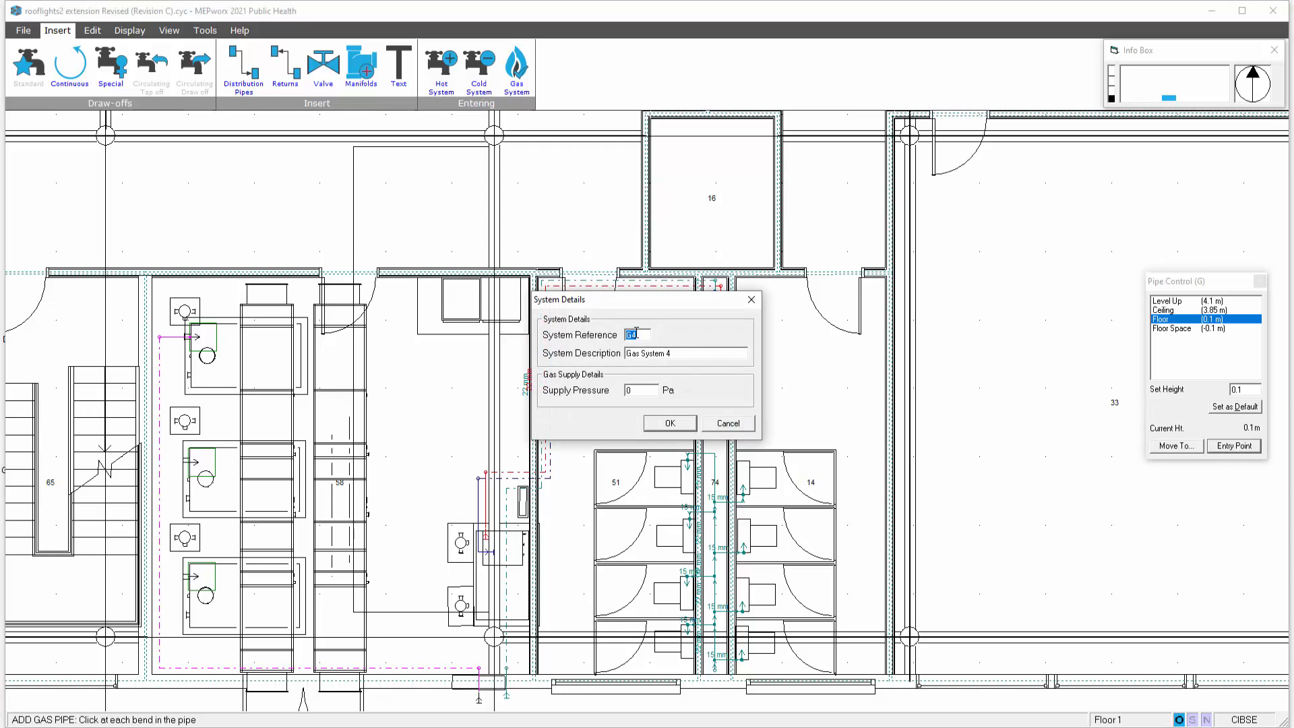
# Enter 1 as the number in the gas system's description and accept the system details.
pyautogui.click(637, 333)
pyautogui.press('Tab')
pyautogui.click(673, 355)
pyautogui.write('1')
pyautogui.click(661, 426)
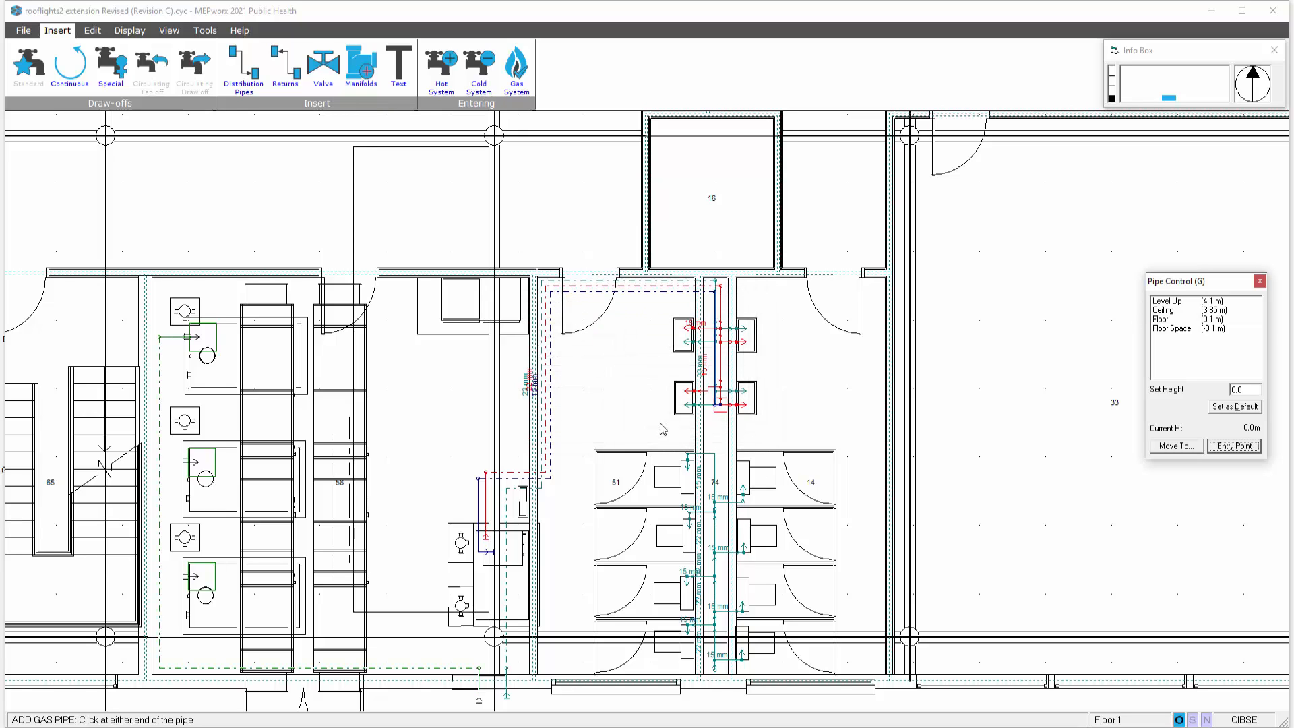
# Connect draw-off B2 to the gas main with a branch pipe that rises to ceiling height 3.85 m.
pyautogui.click(187, 465)
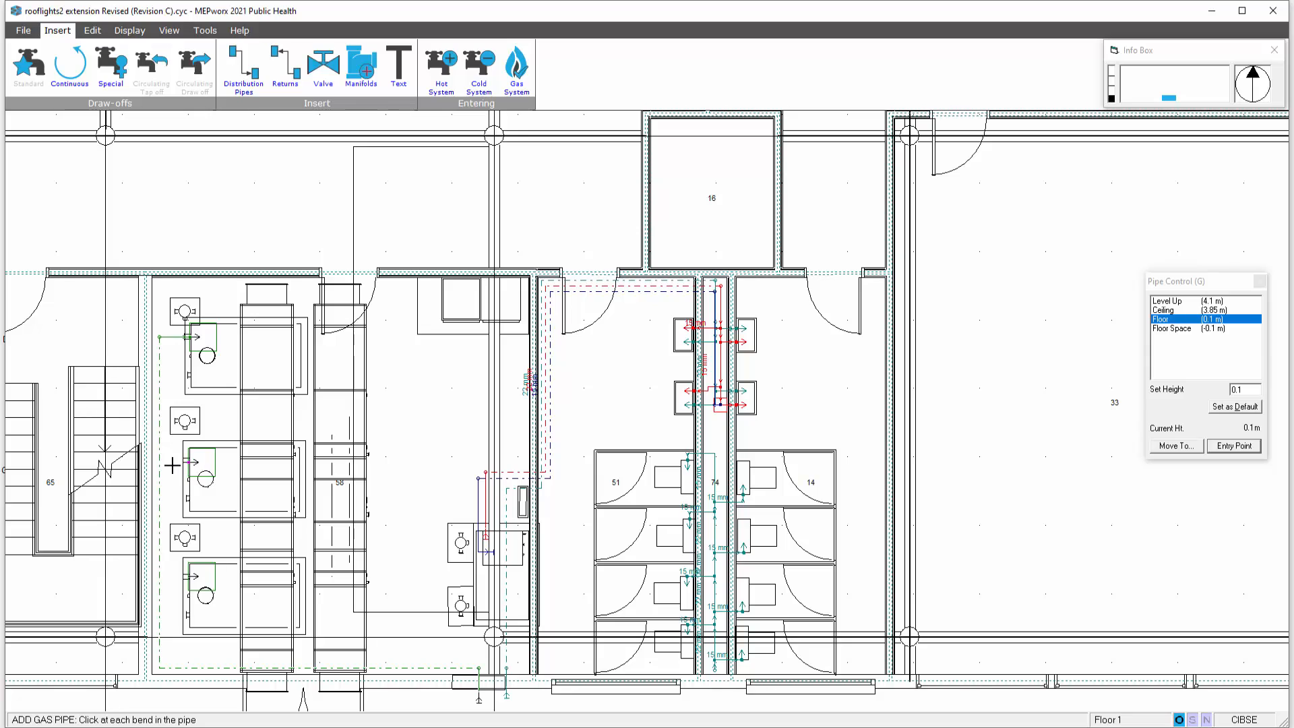
pyautogui.click(176, 463)
pyautogui.click(1159, 312)
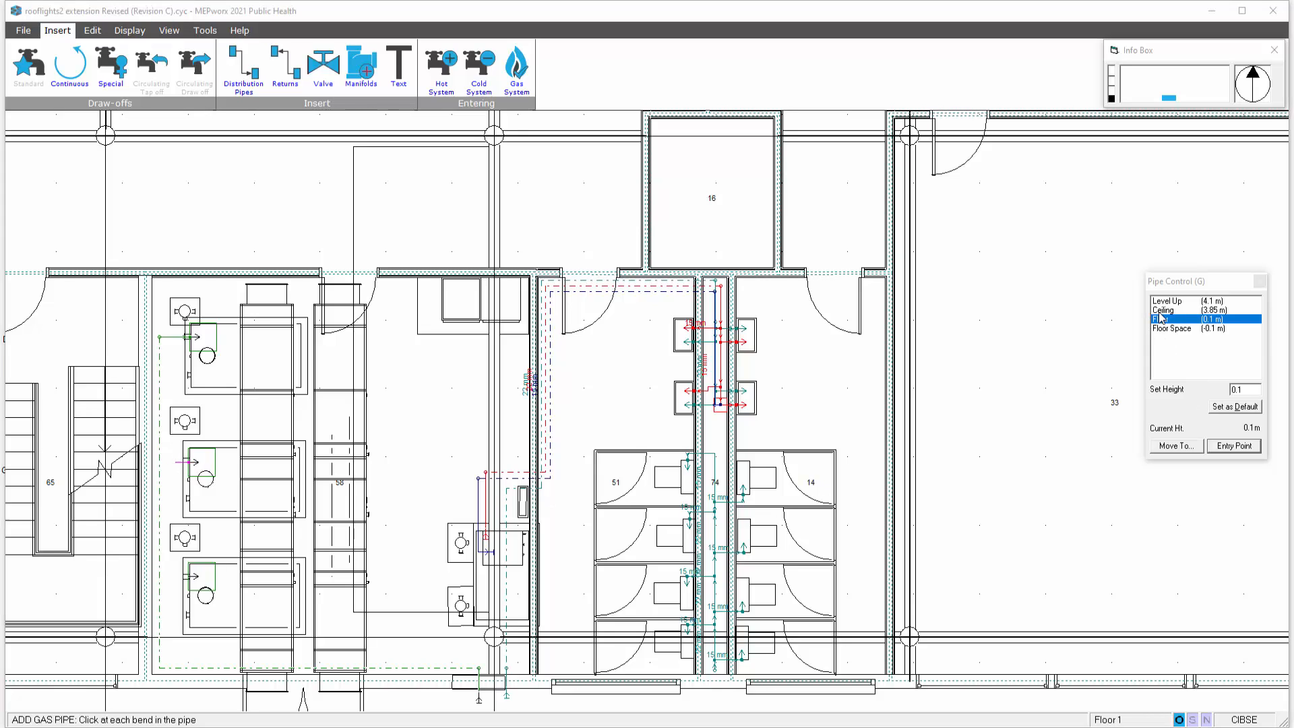
pyautogui.click(1162, 310)
pyautogui.click(1176, 445)
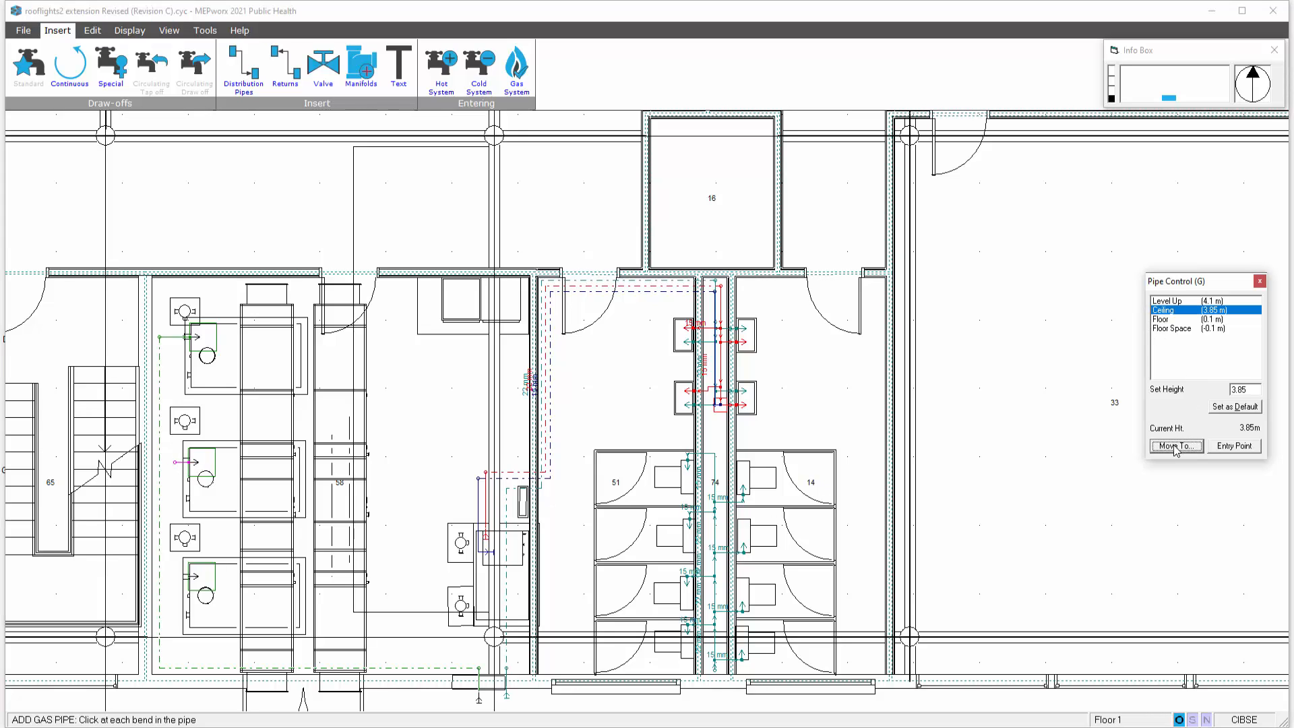
pyautogui.click(159, 463)
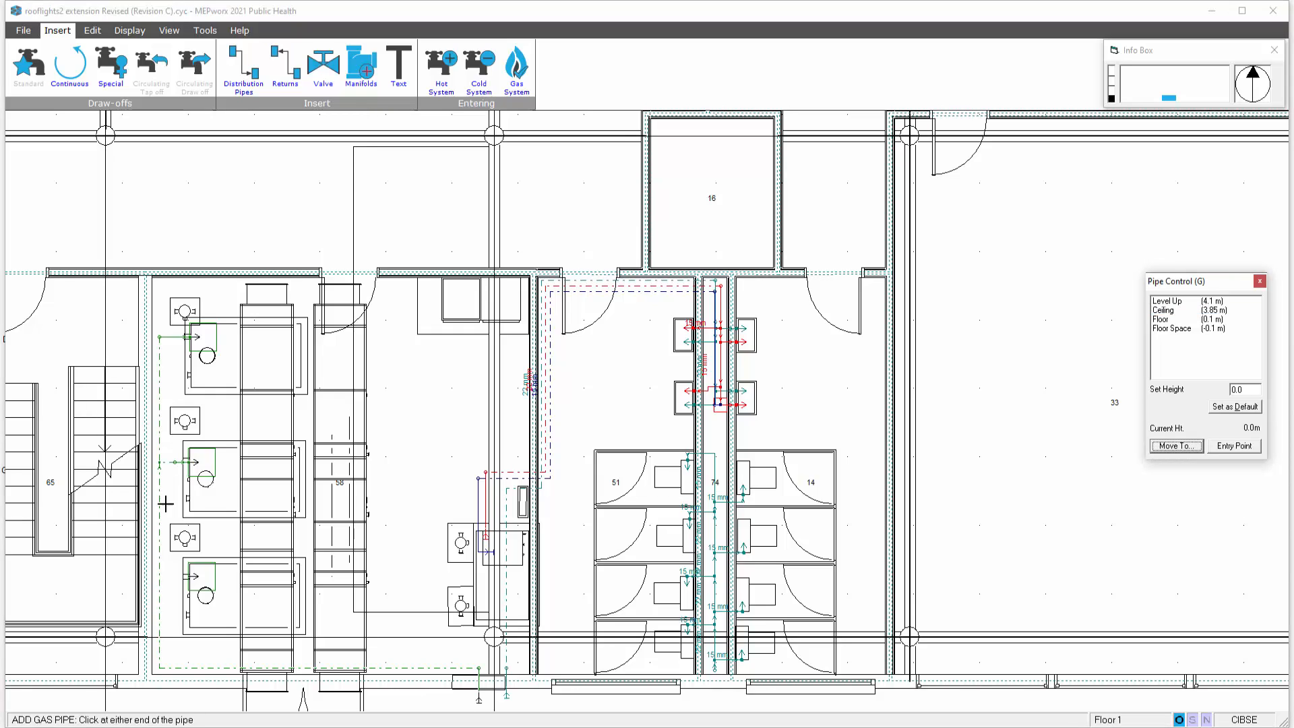
# Connect draw-off B3 to the gas main with a branch rising to ceiling height 3.85 m and finish adding pipes.
pyautogui.click(193, 581)
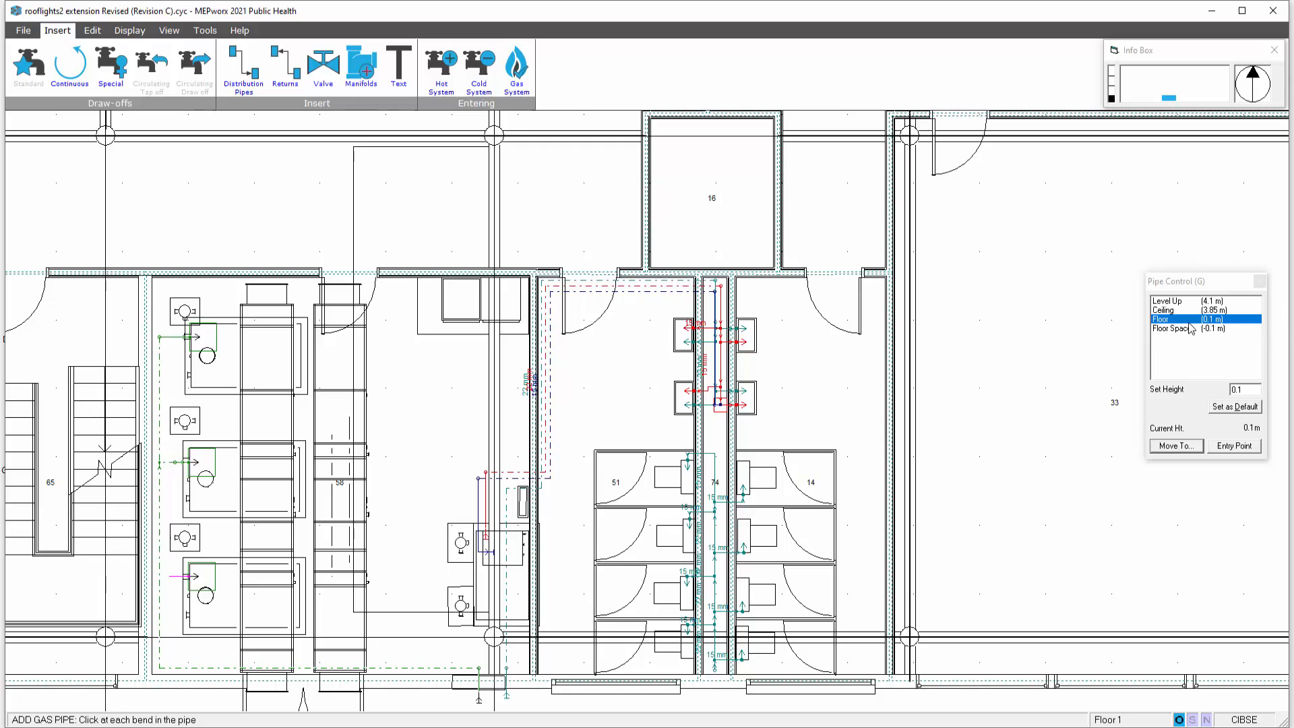
pyautogui.click(1169, 310)
pyautogui.click(1158, 444)
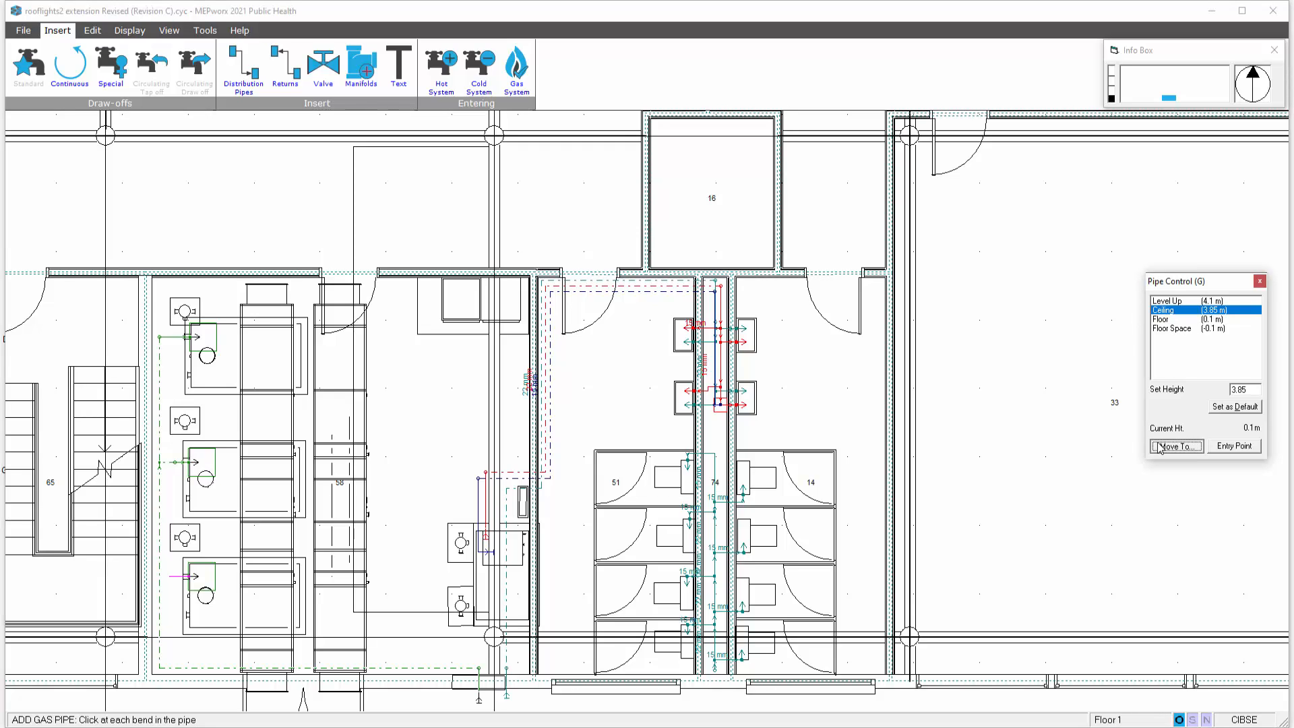
pyautogui.click(159, 577)
pyautogui.press('Escape')
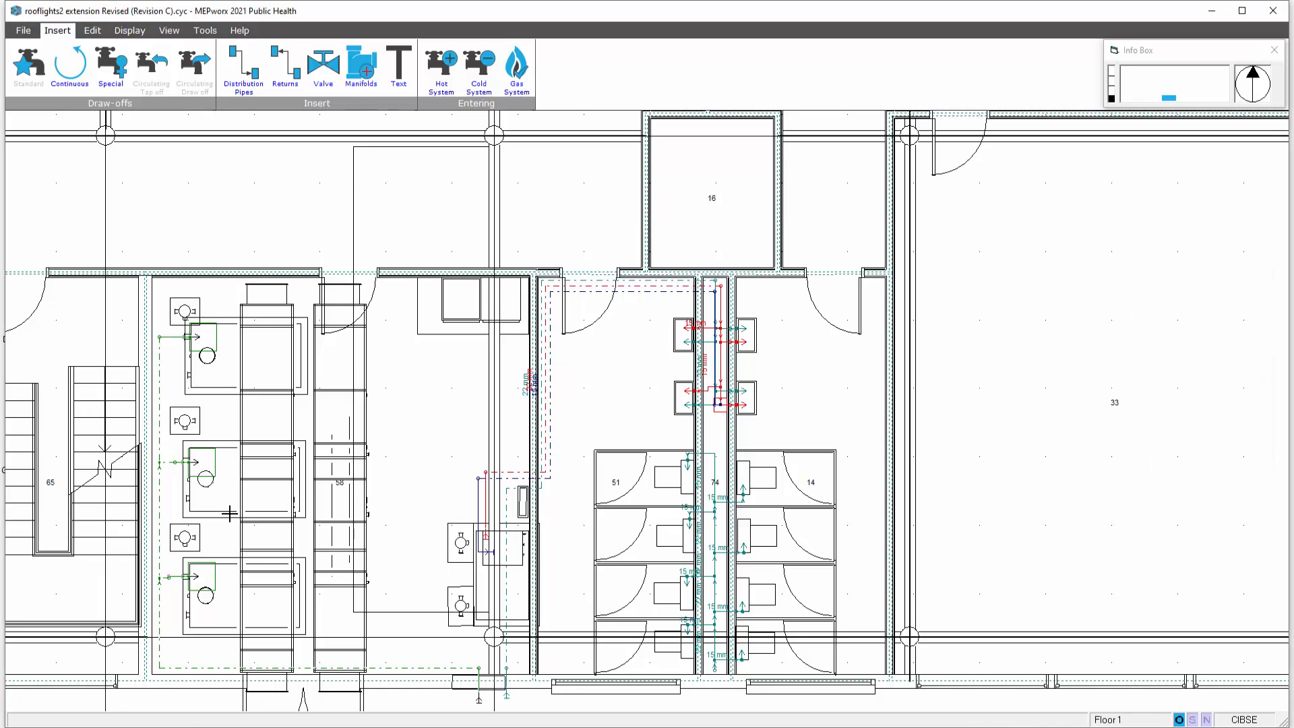
# Calculate the gas system and inspect the pipe sizes around the boilers in room 58.
pyautogui.click(129, 32)
pyautogui.click(183, 66)
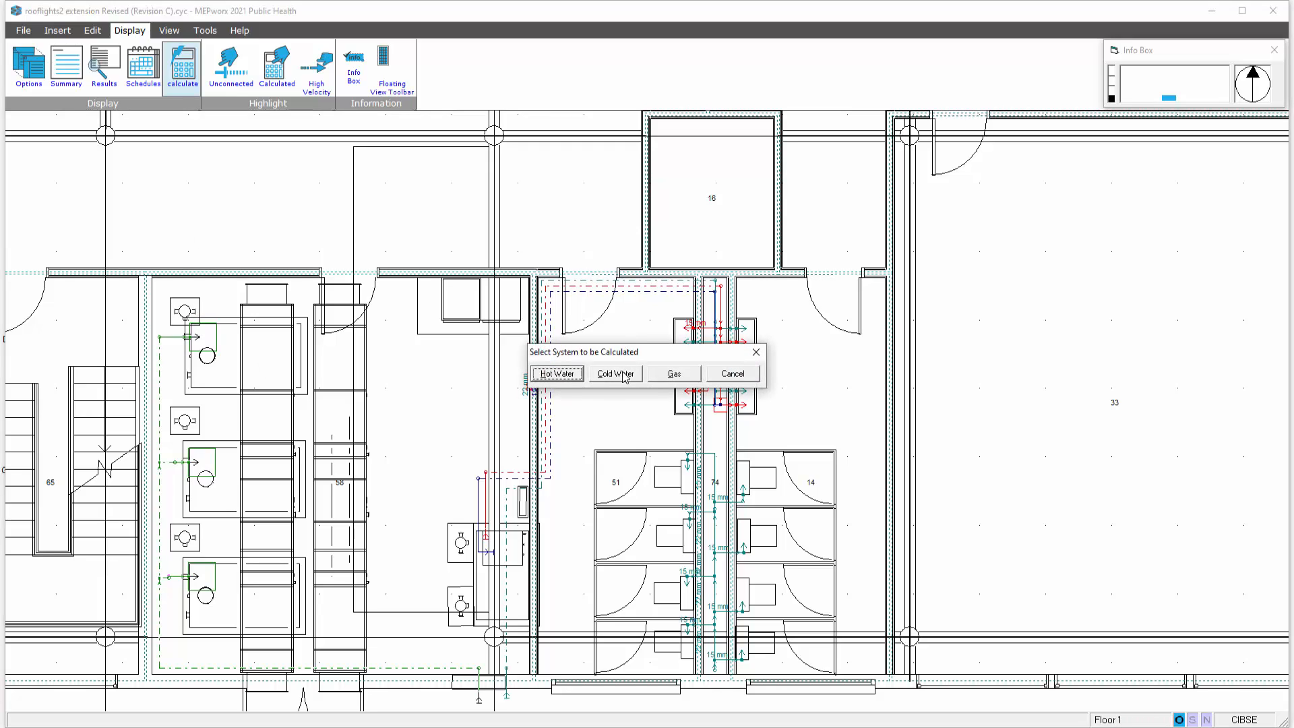
pyautogui.click(674, 375)
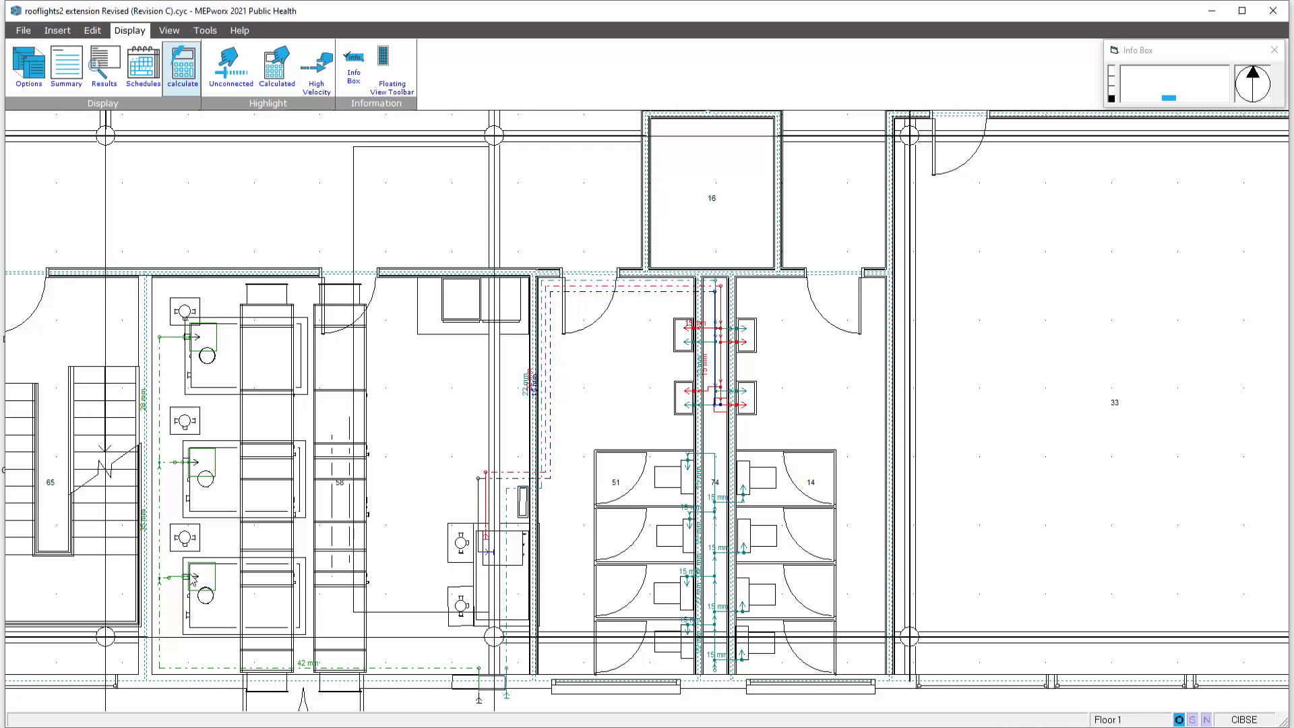
pyautogui.moveTo(206, 564); pyautogui.dragTo(404, 416, button='middle')
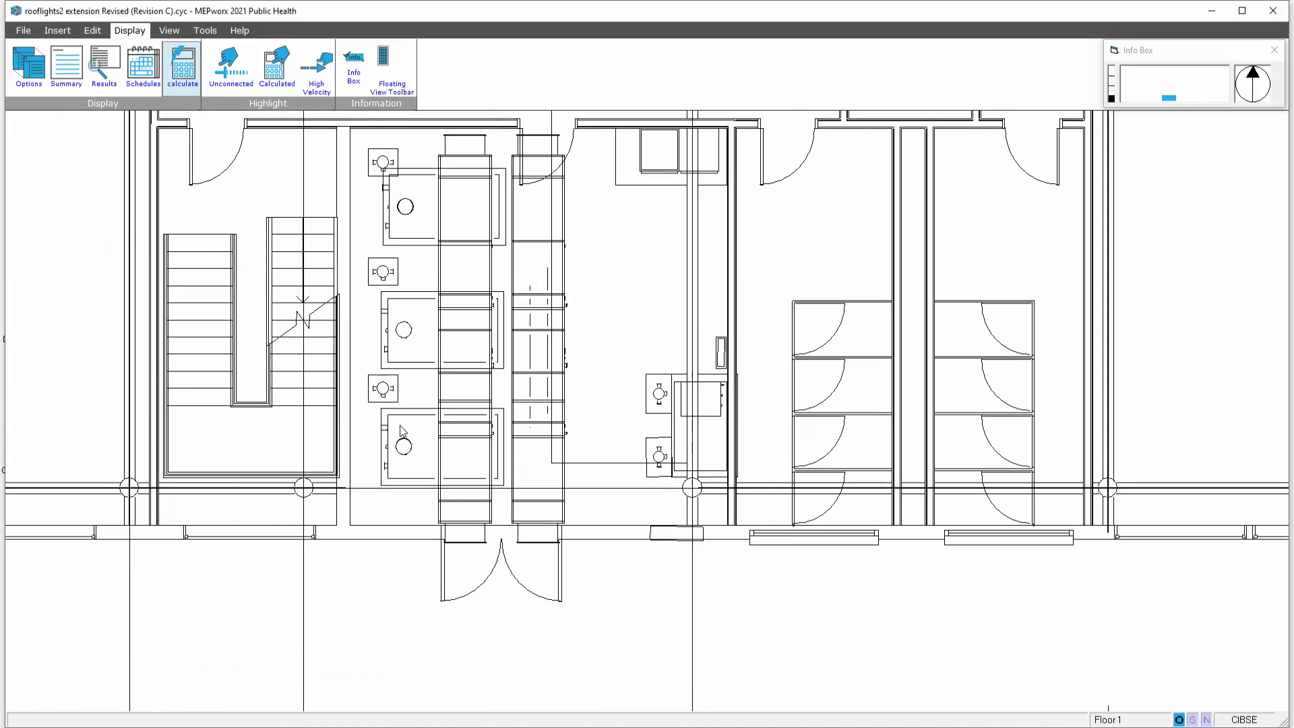
pyautogui.scroll(1, 394, 473)
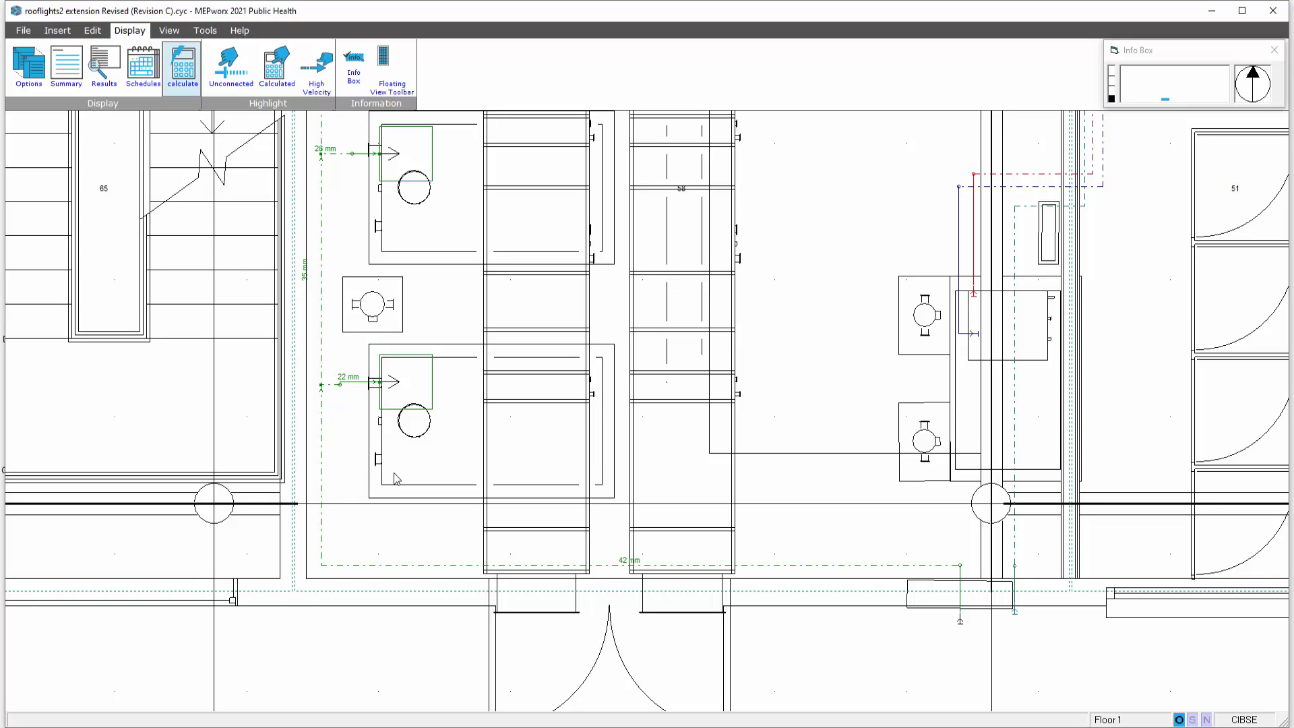
# Override the length of the gas main from the entry point to 100 m and recalculate the gas system.
pyautogui.doubleClick(620, 565)
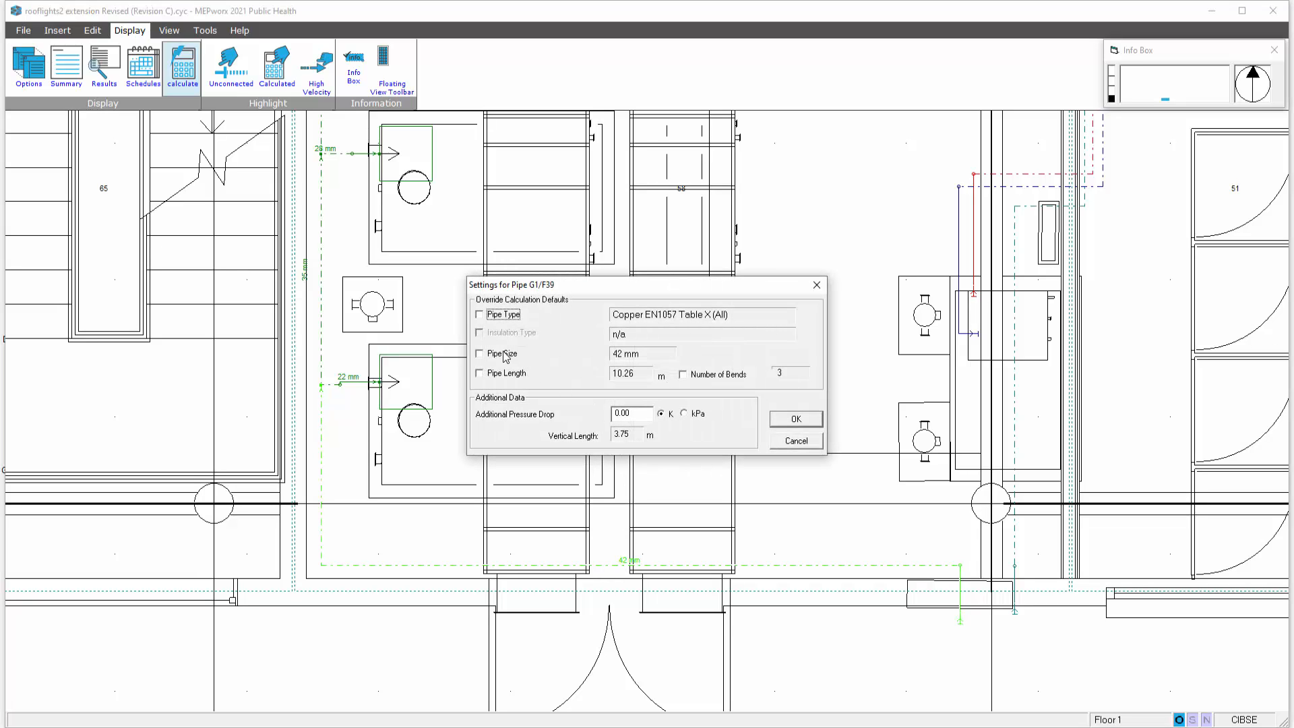
pyautogui.click(504, 373)
pyautogui.doubleClick(640, 375)
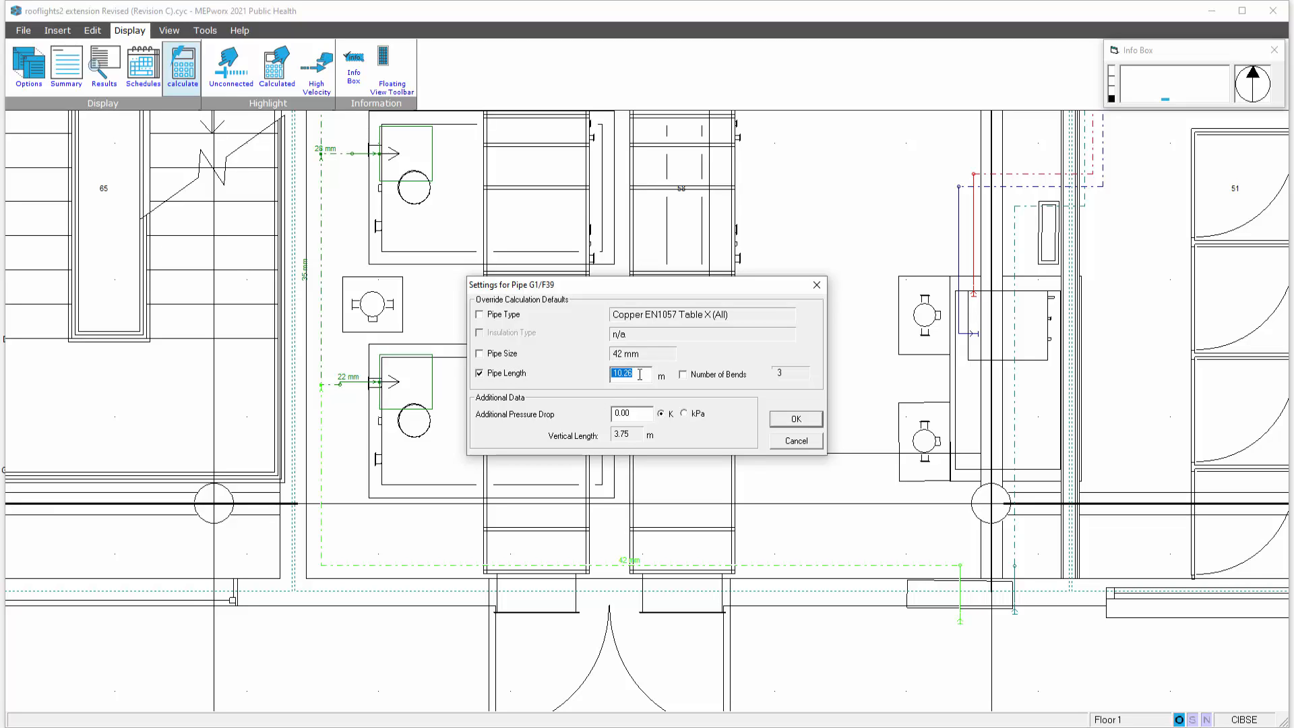
pyautogui.write('100')
pyautogui.click(792, 420)
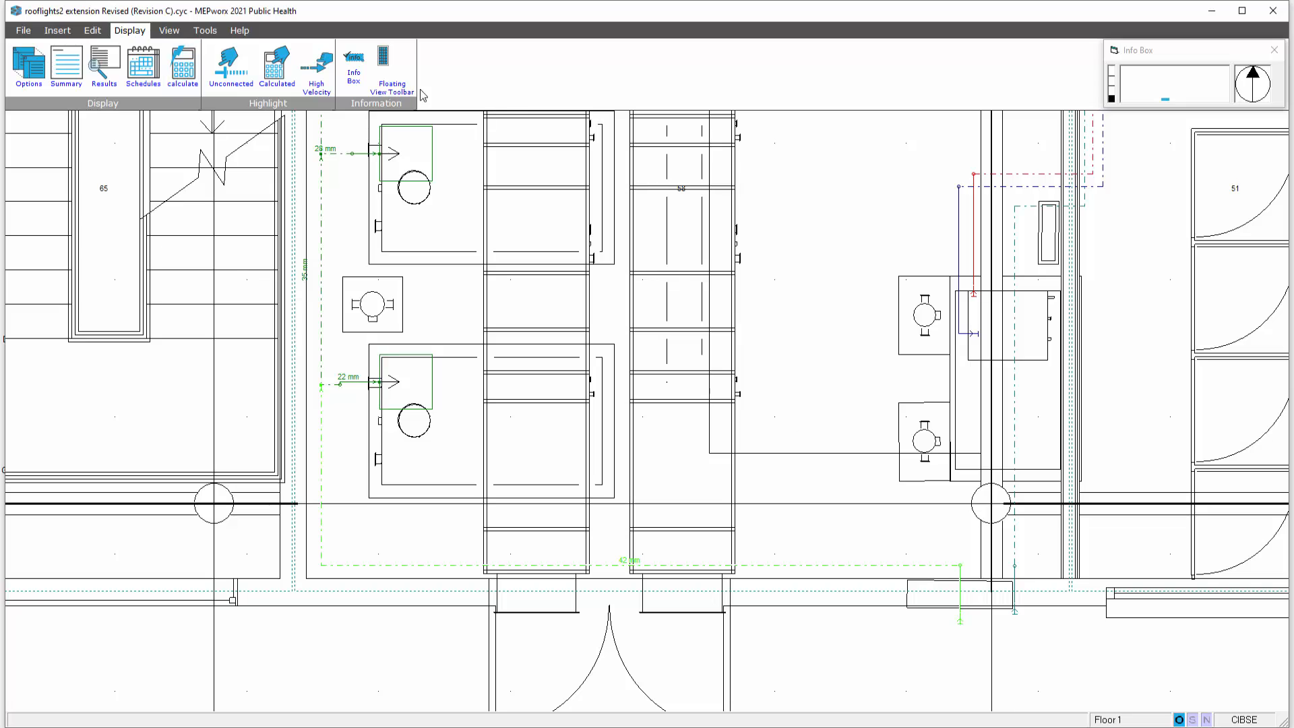
pyautogui.click(180, 64)
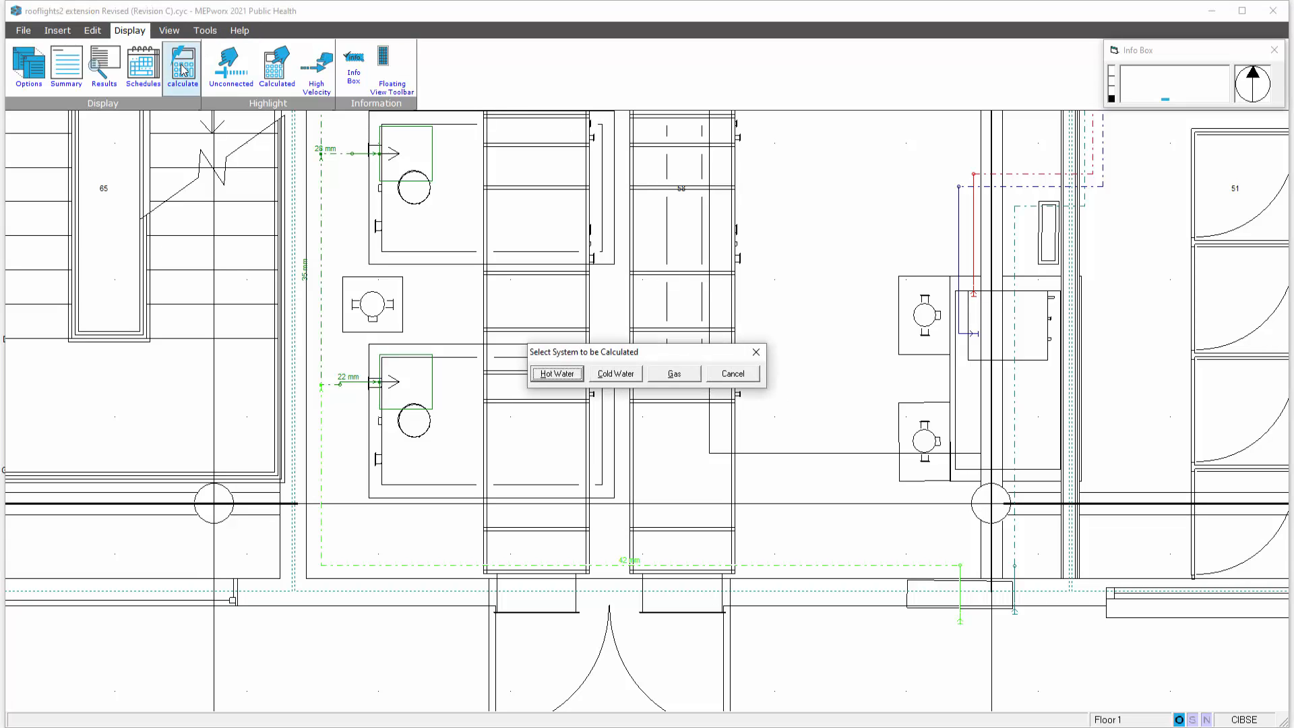
pyautogui.click(665, 377)
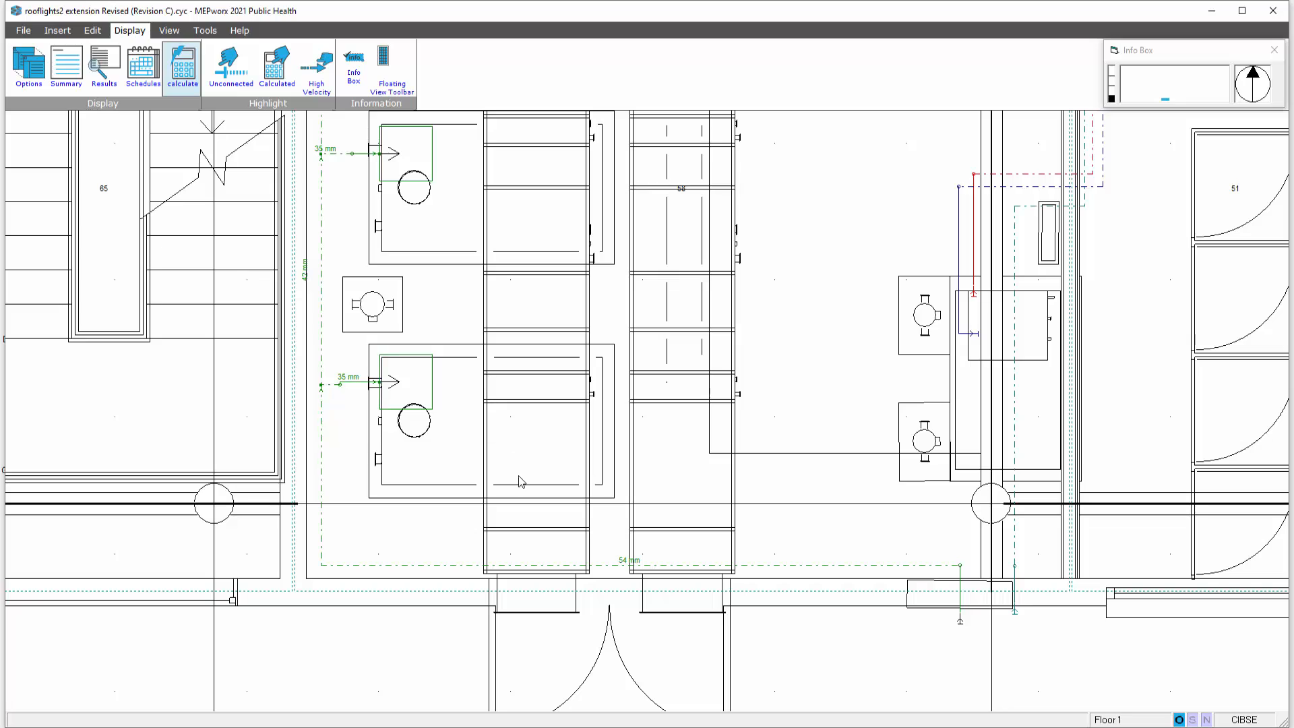
# Remove the pipe length override from the gas main at the entry point and recalculate the gas system.
pyautogui.doubleClick(600, 566)
pyautogui.click(502, 355)
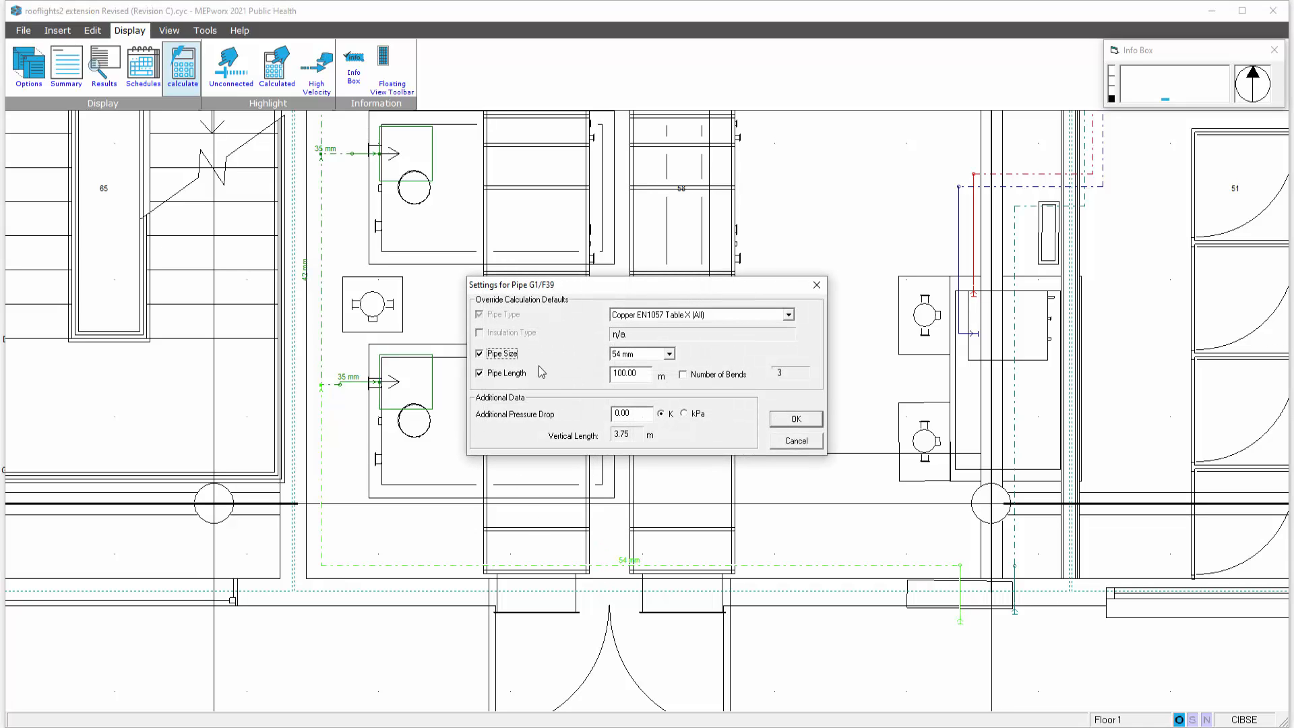
pyautogui.click(500, 355)
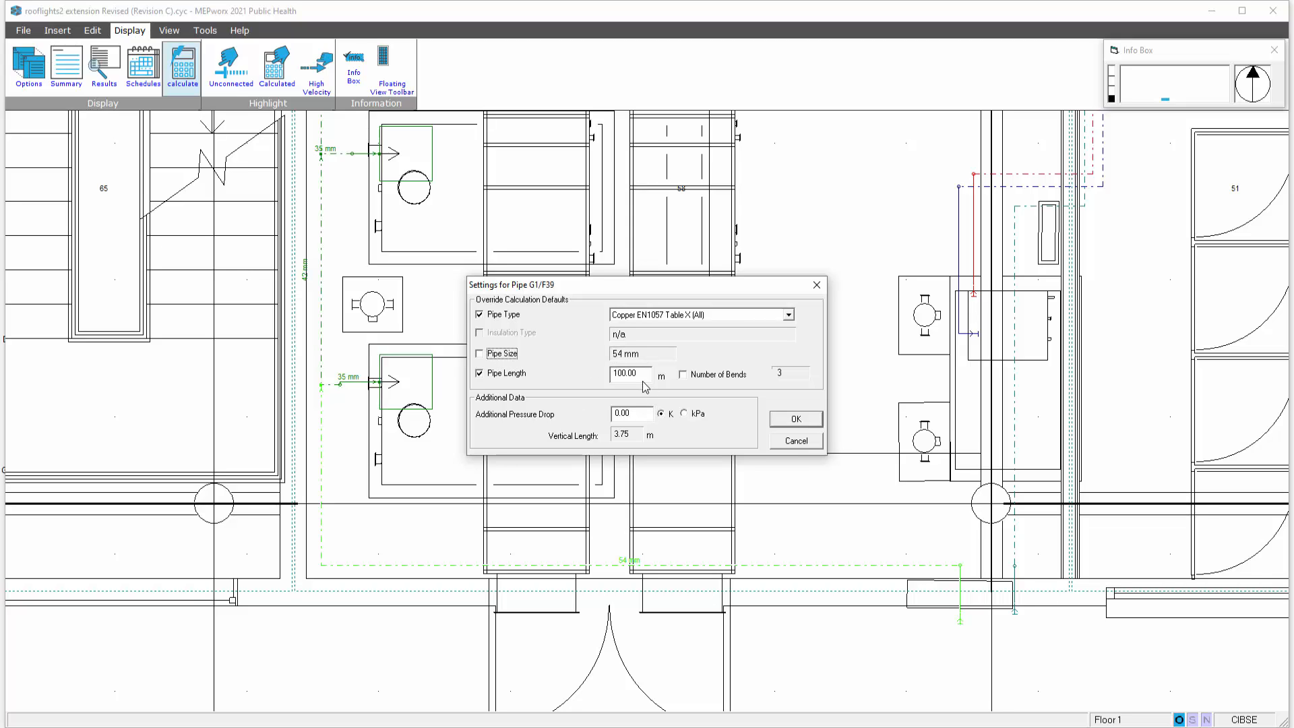
pyautogui.click(502, 373)
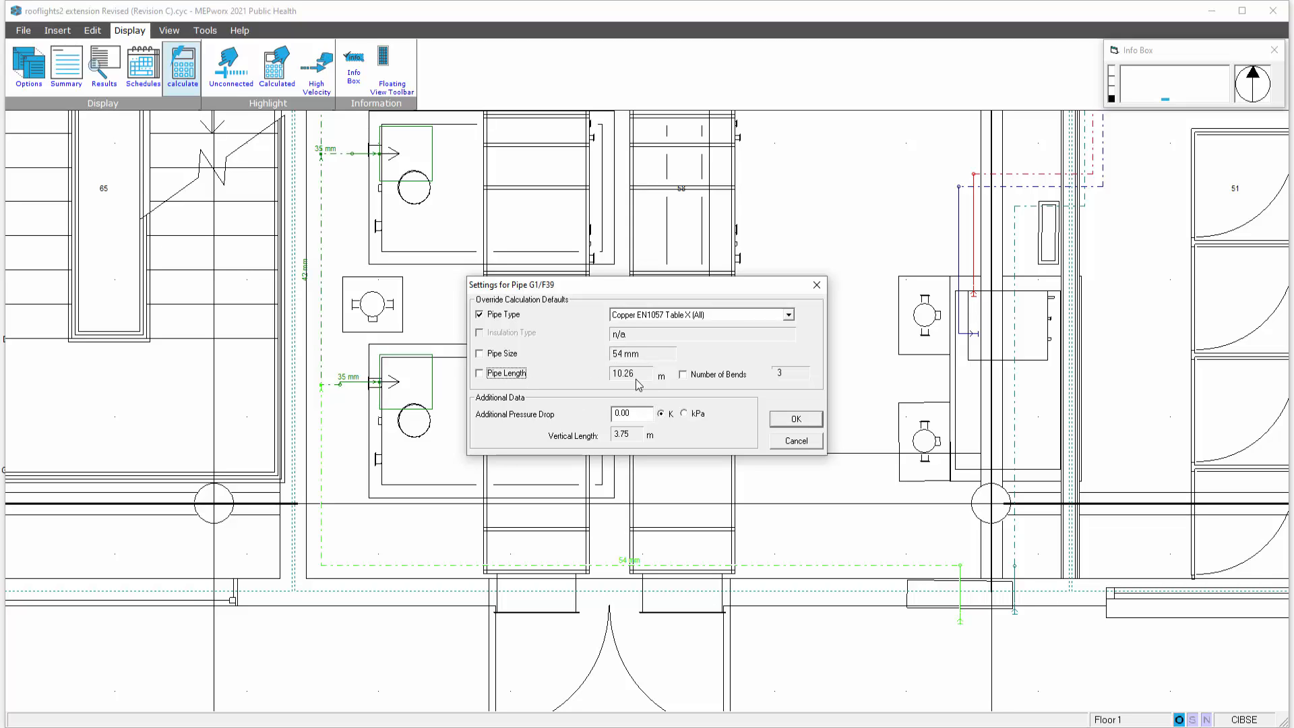
pyautogui.click(796, 418)
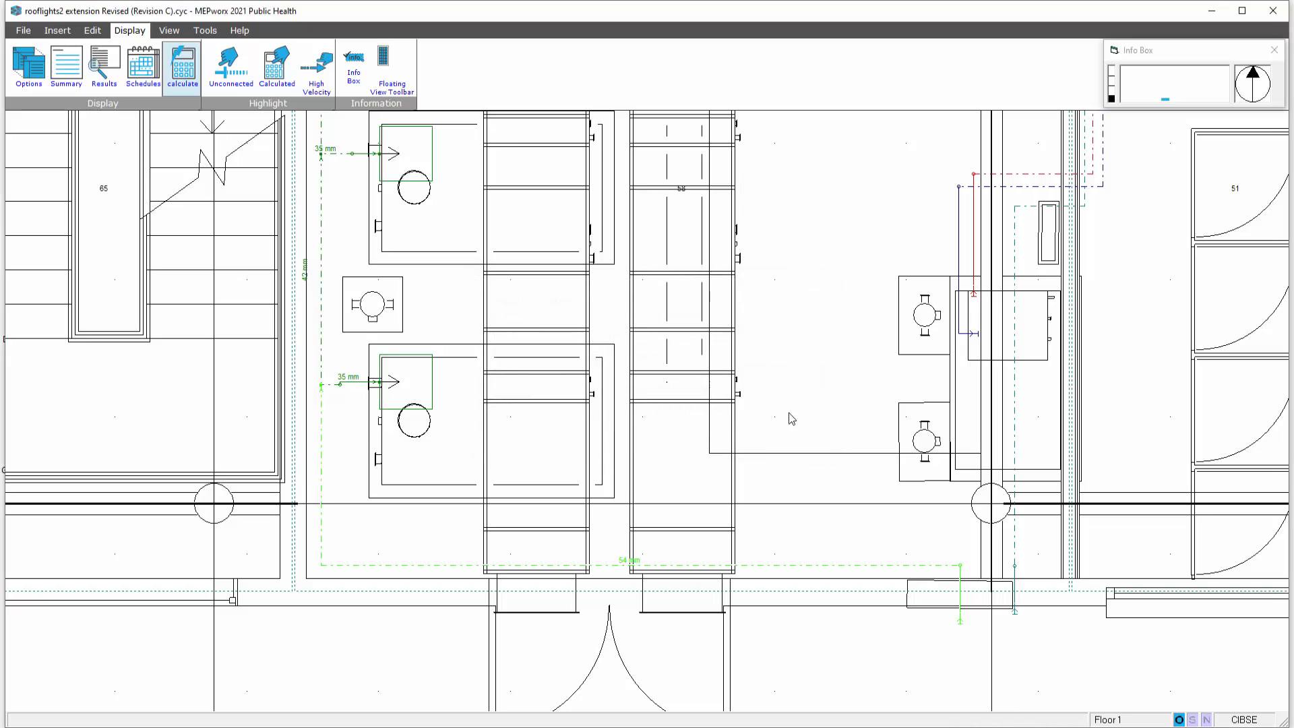
pyautogui.click(194, 64)
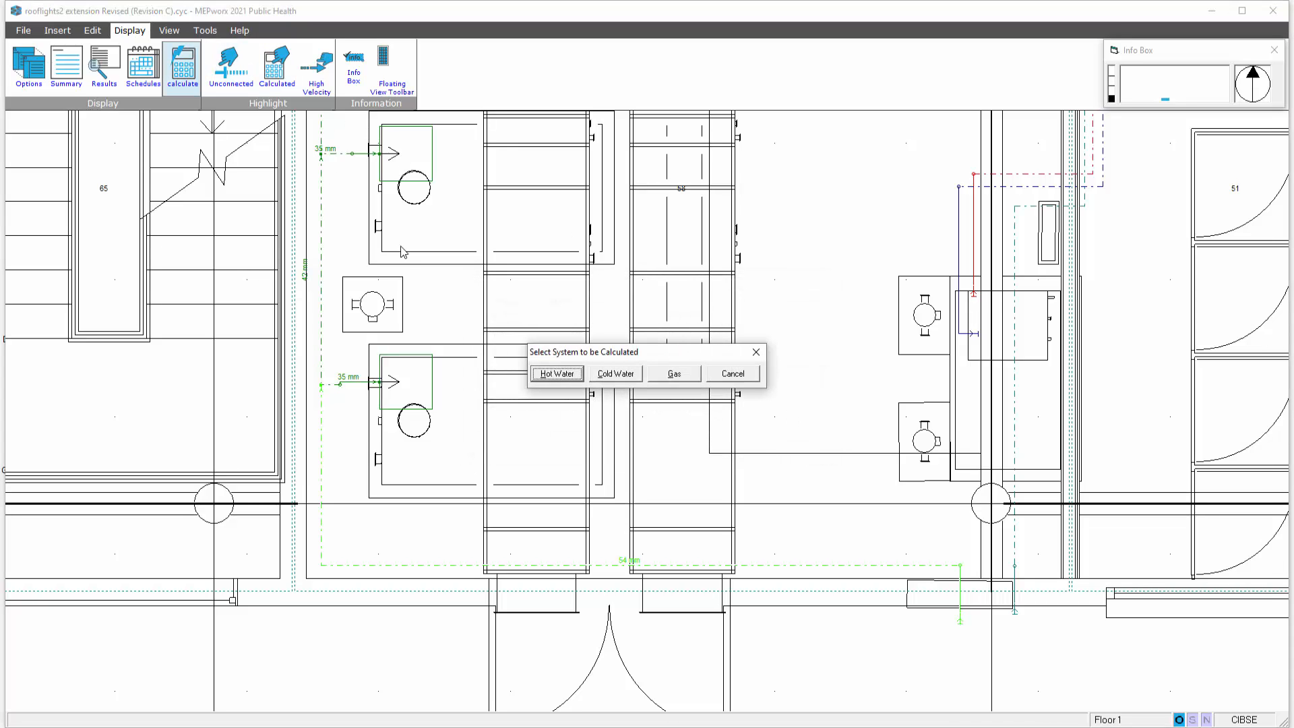
pyautogui.click(671, 373)
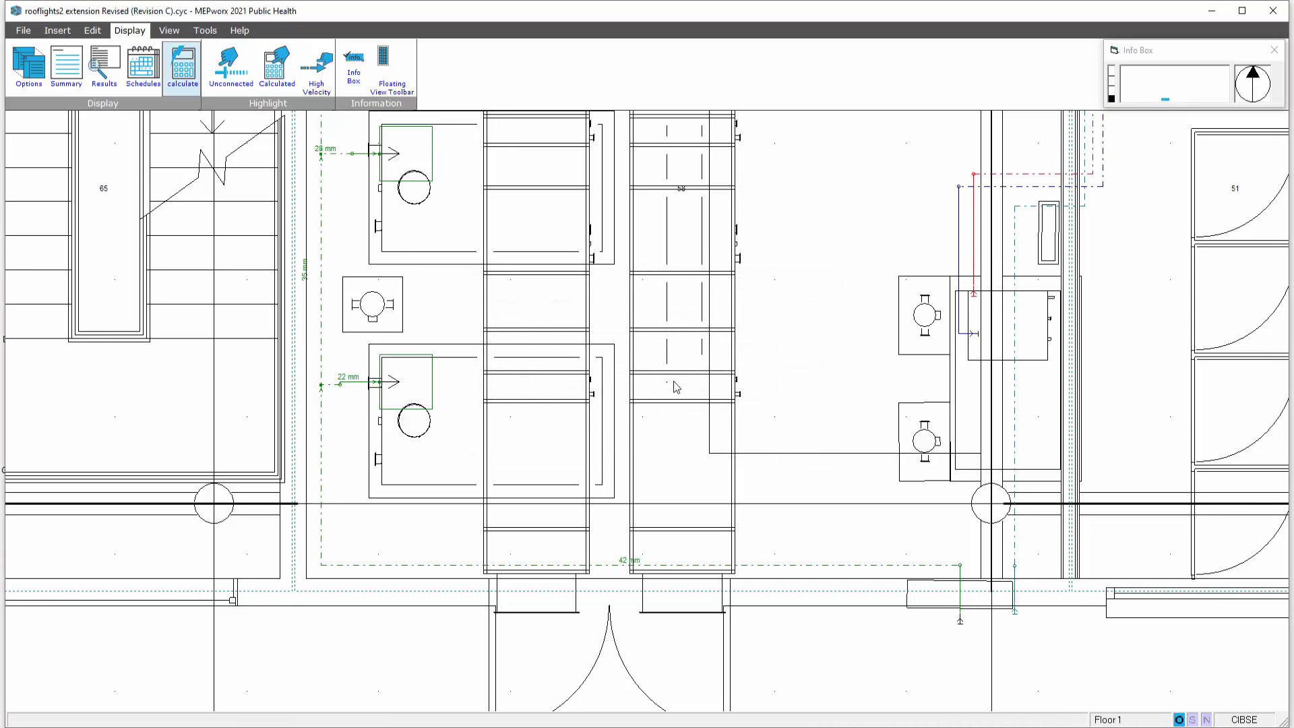
# Review the gas system's draw-off schedule and its pipes schedule.
pyautogui.scroll(-2, 673, 396)
pyautogui.moveTo(630, 461)
pyautogui.mouseDown(button='middle')
pyautogui.moveTo(597, 517)
pyautogui.moveTo(560, 526)
pyautogui.mouseUp(button='middle')
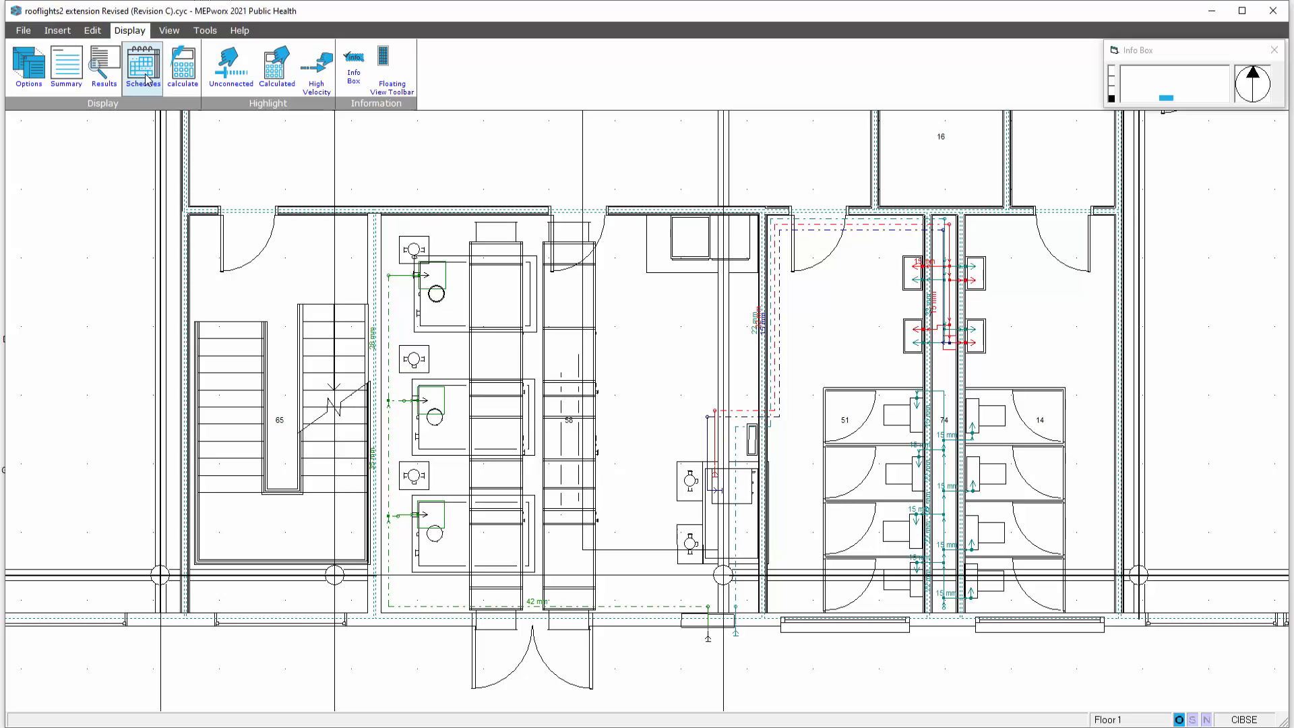
pyautogui.click(143, 70)
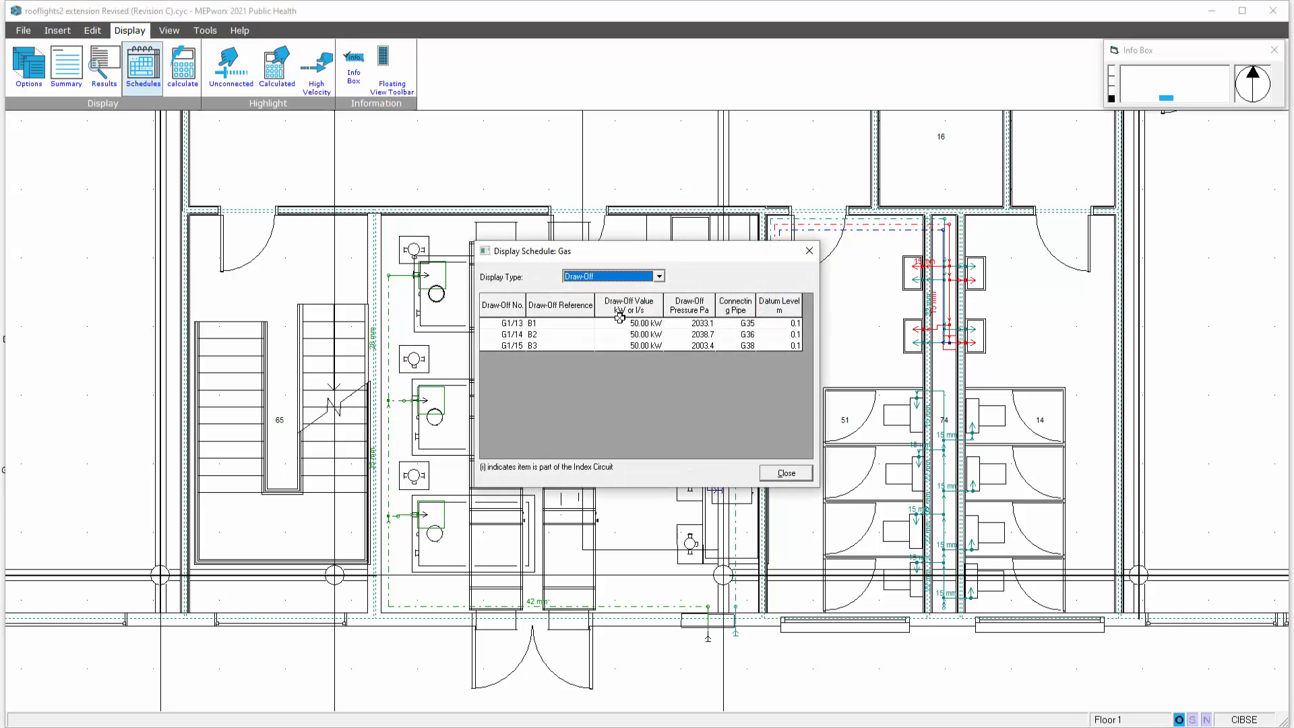
pyautogui.click(659, 276)
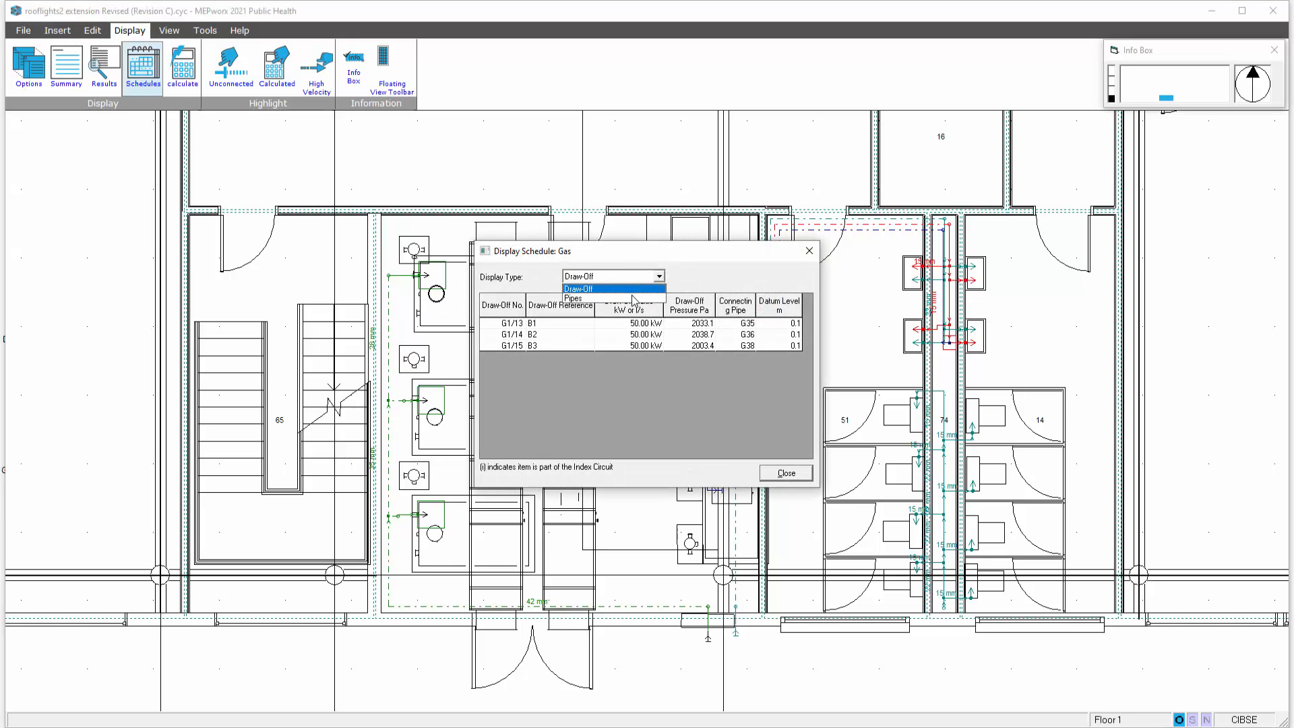
pyautogui.click(634, 297)
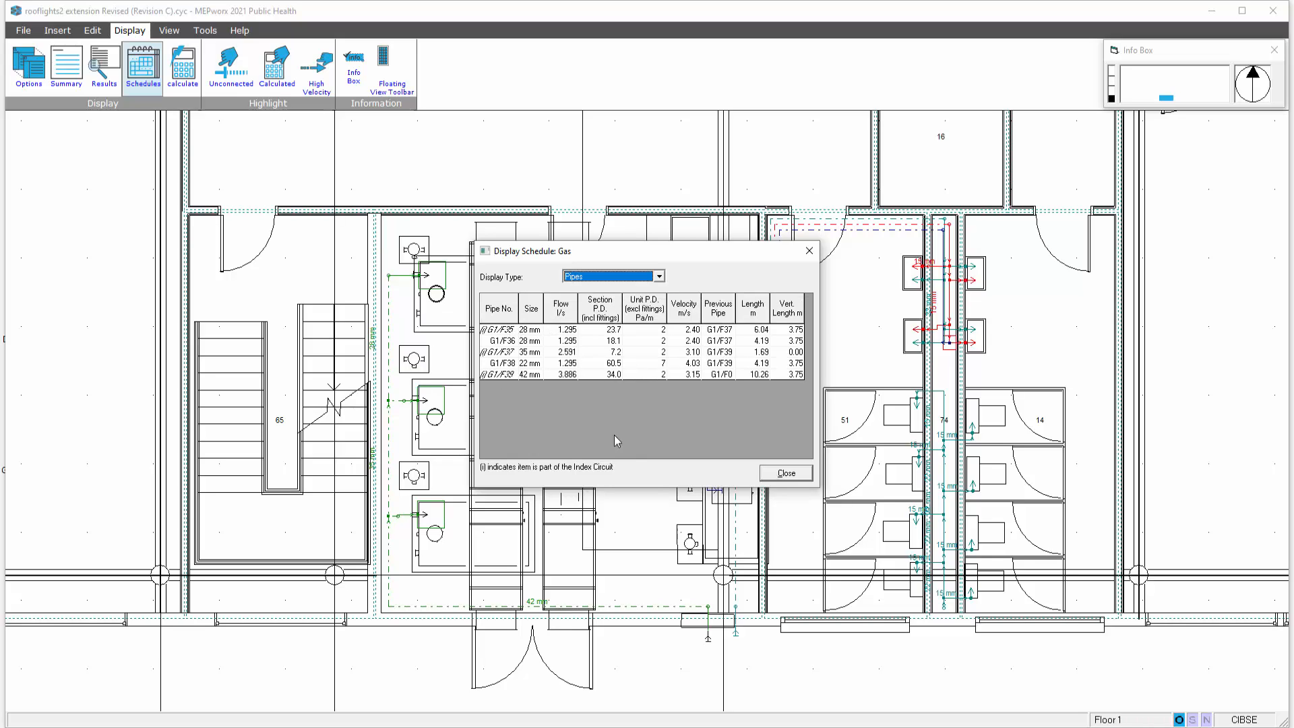
pyautogui.click(775, 475)
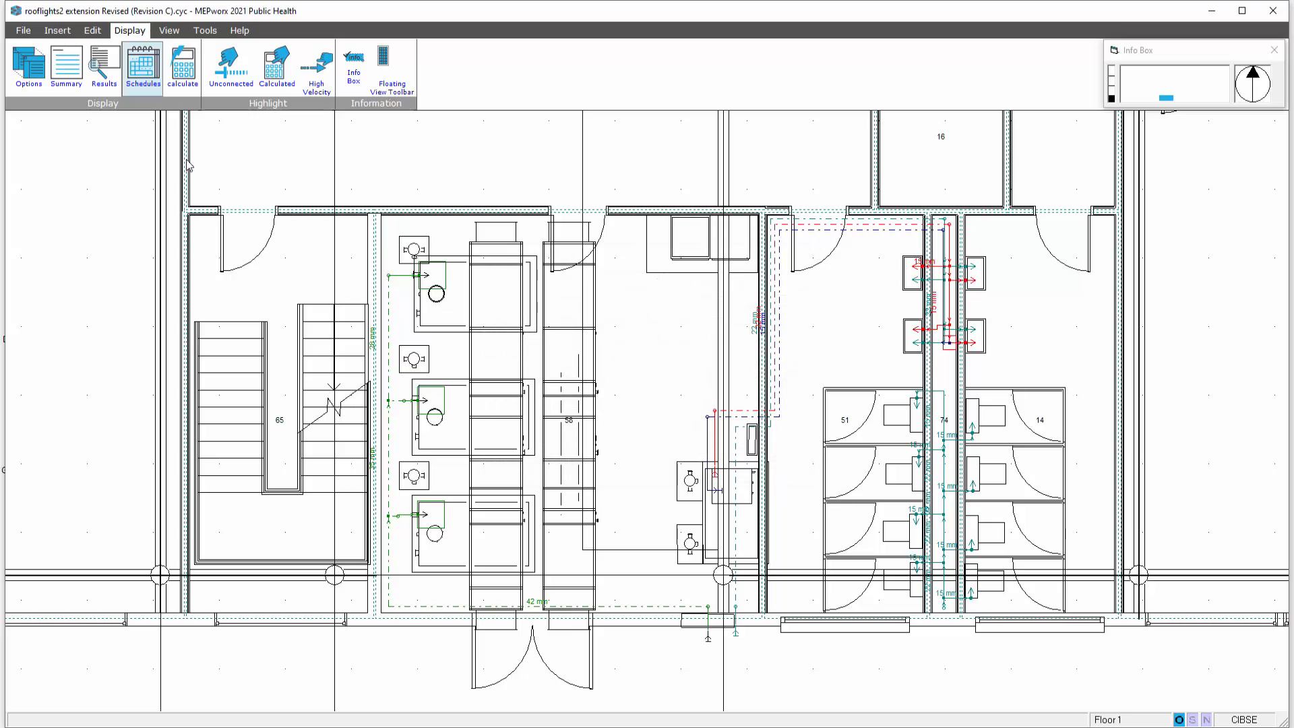
# Display the calculated results for the gas pipe serving draw-off B1.
pyautogui.click(104, 69)
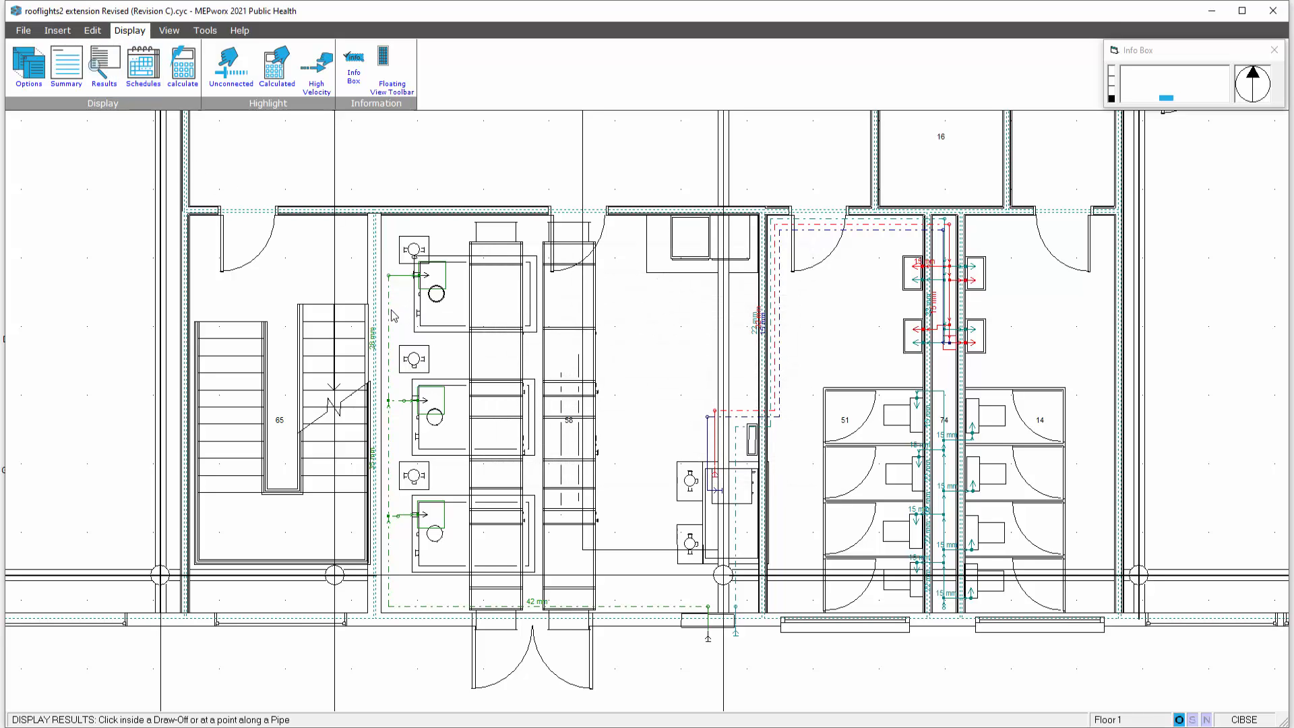
pyautogui.click(389, 315)
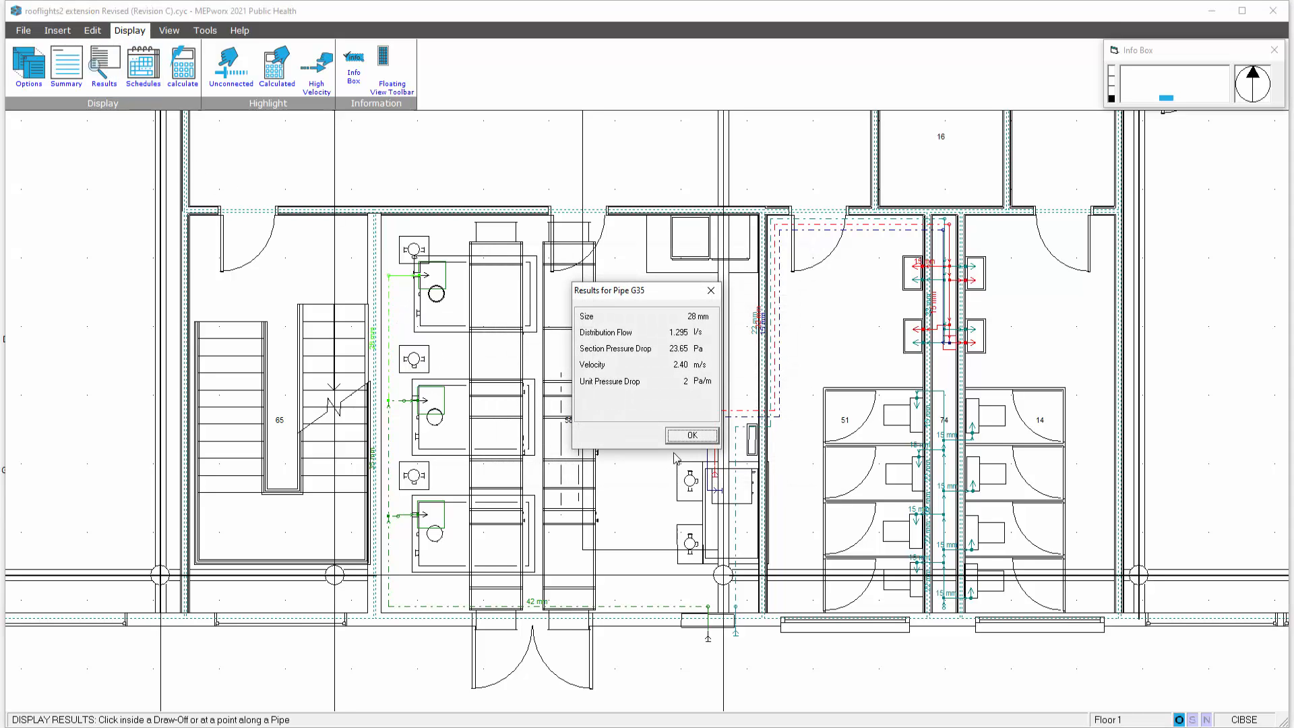
pyautogui.click(690, 435)
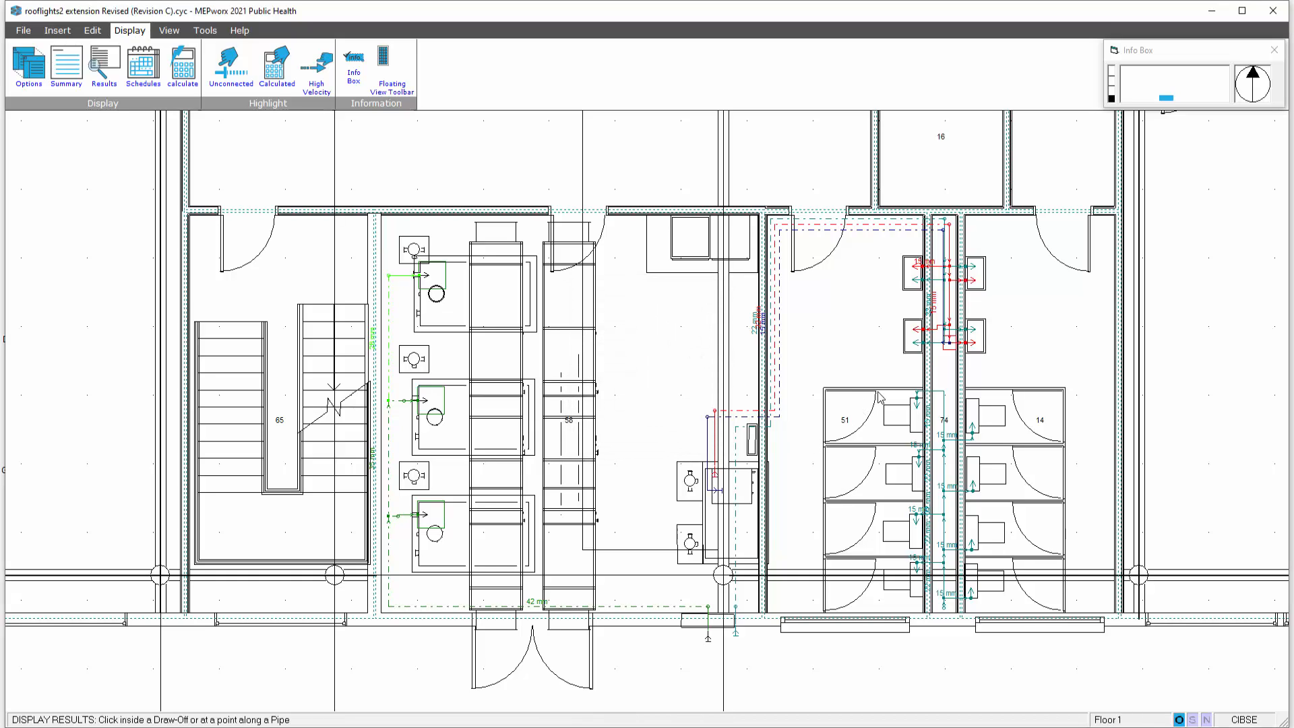
# Try to display results for the blue pipe beside room 51 and for an empty point in room 58, and leave the results display.
pyautogui.click(779, 336)
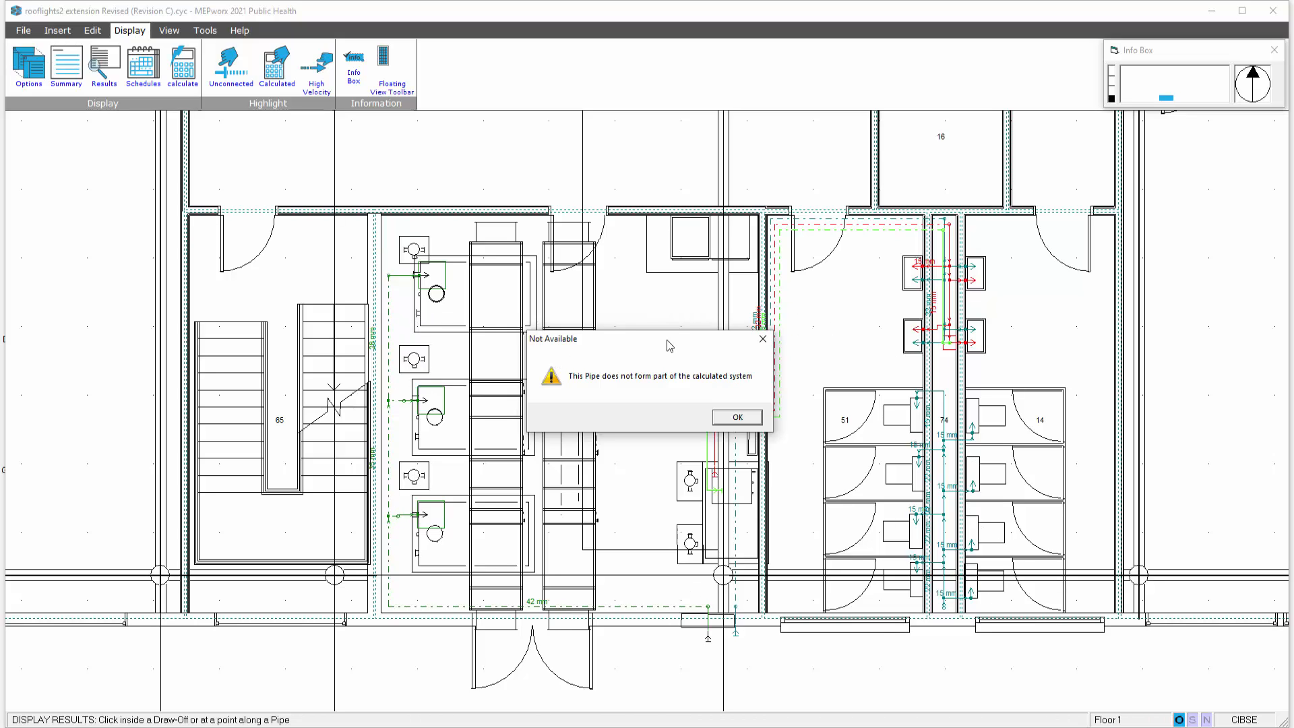
pyautogui.click(763, 338)
pyautogui.click(698, 292)
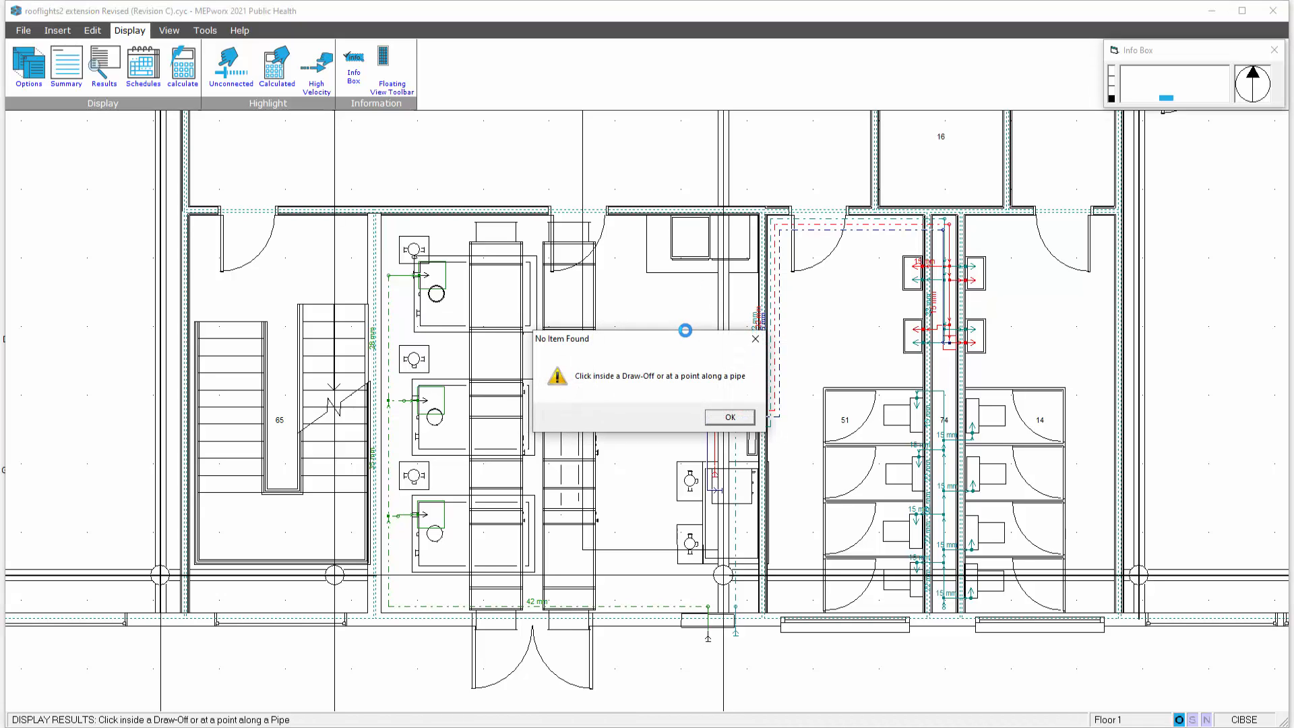
pyautogui.click(735, 418)
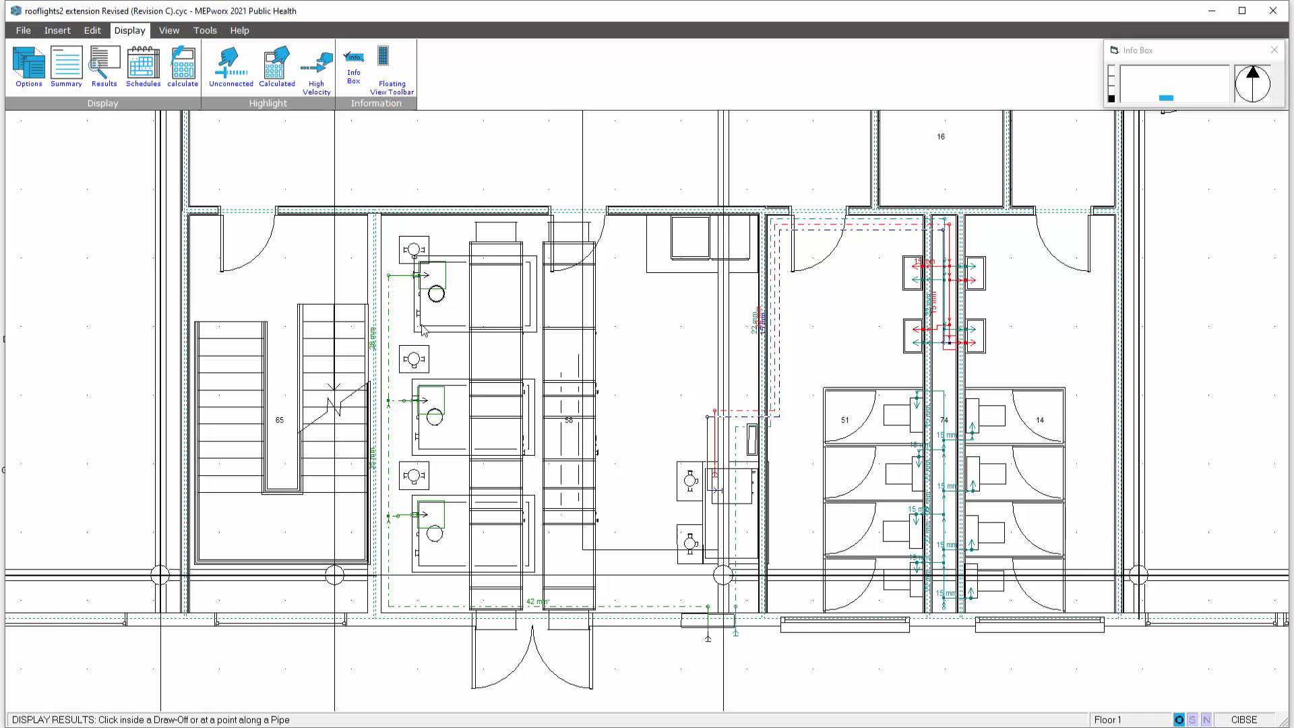
pyautogui.rightClick(472, 290)
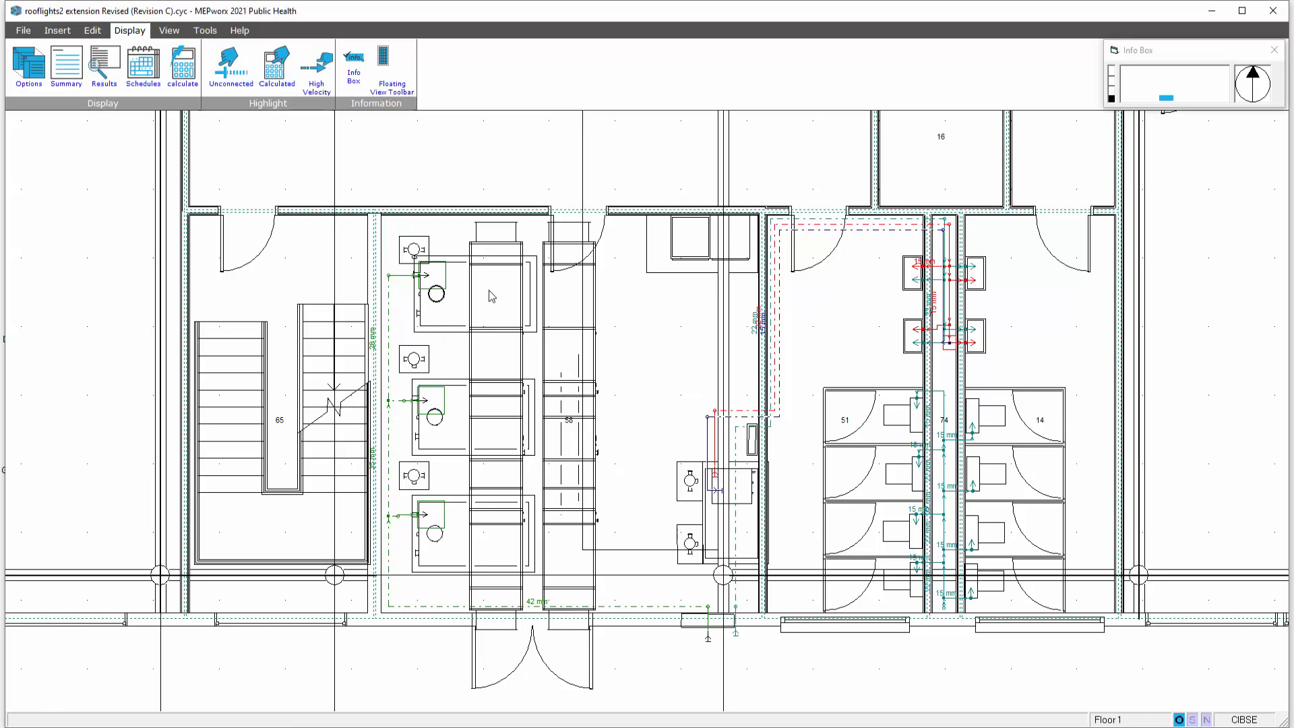